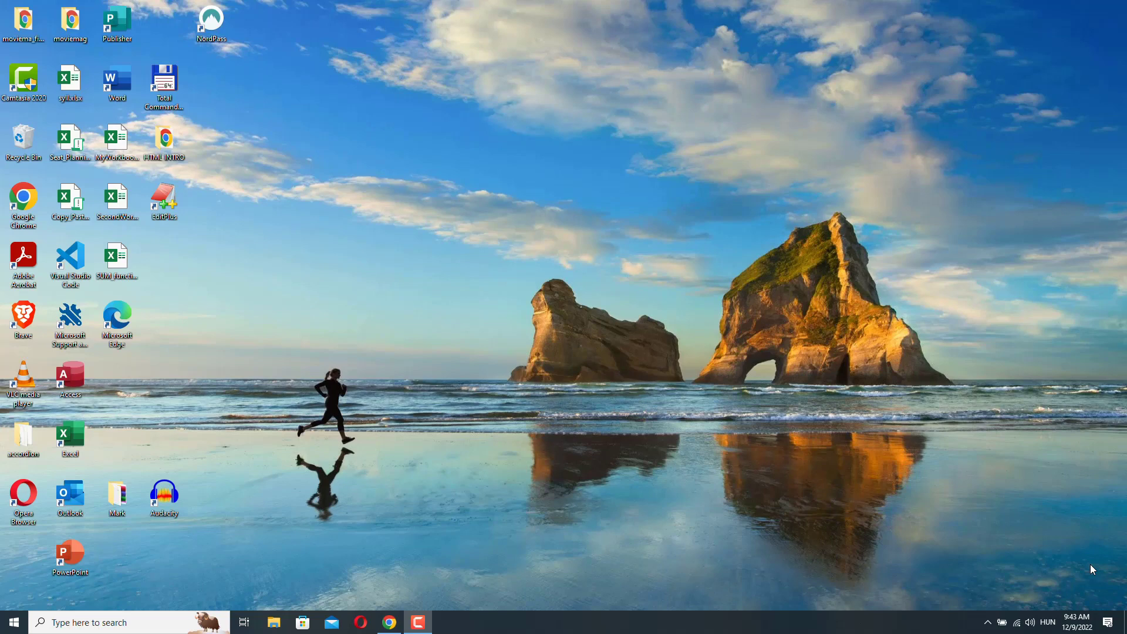
- Bring Chrome to the front showing the builderall.com home page
{"action": "key", "text": "alt+Tab"}
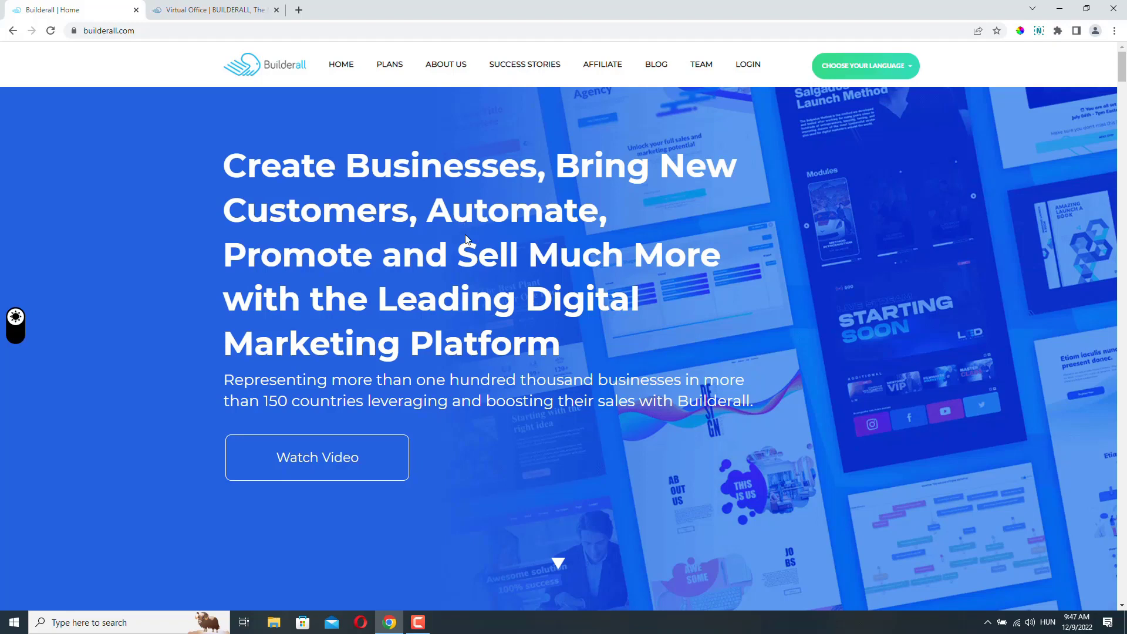
- Browse the plan cards and Tools & Features table, then return to the Virtual Office tab
{"action": "left_click", "coordinate": [395, 68]}
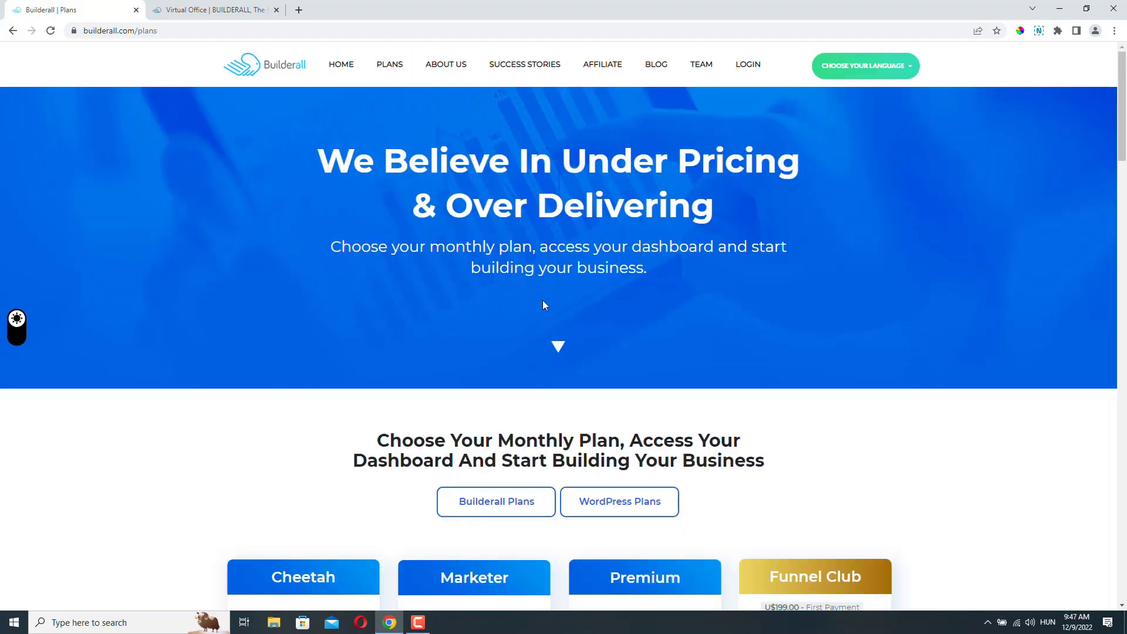
{"action": "scroll", "coordinate": [550, 302], "scroll_direction": "down", "scroll_amount": 5}
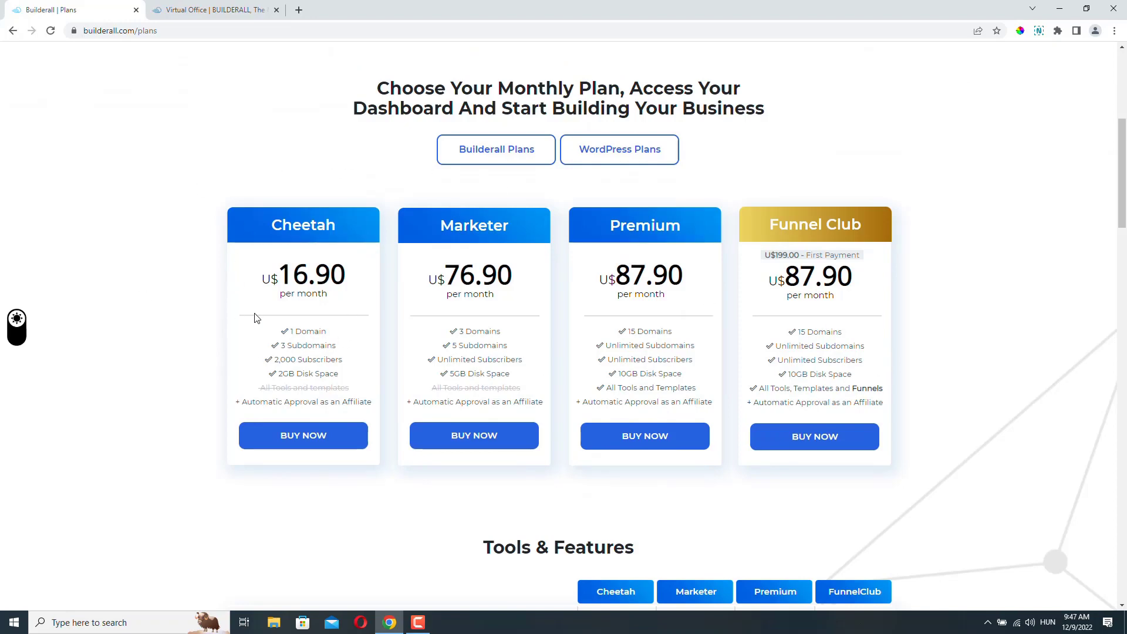
{"action": "scroll", "coordinate": [254, 318], "scroll_direction": "down", "scroll_amount": 7}
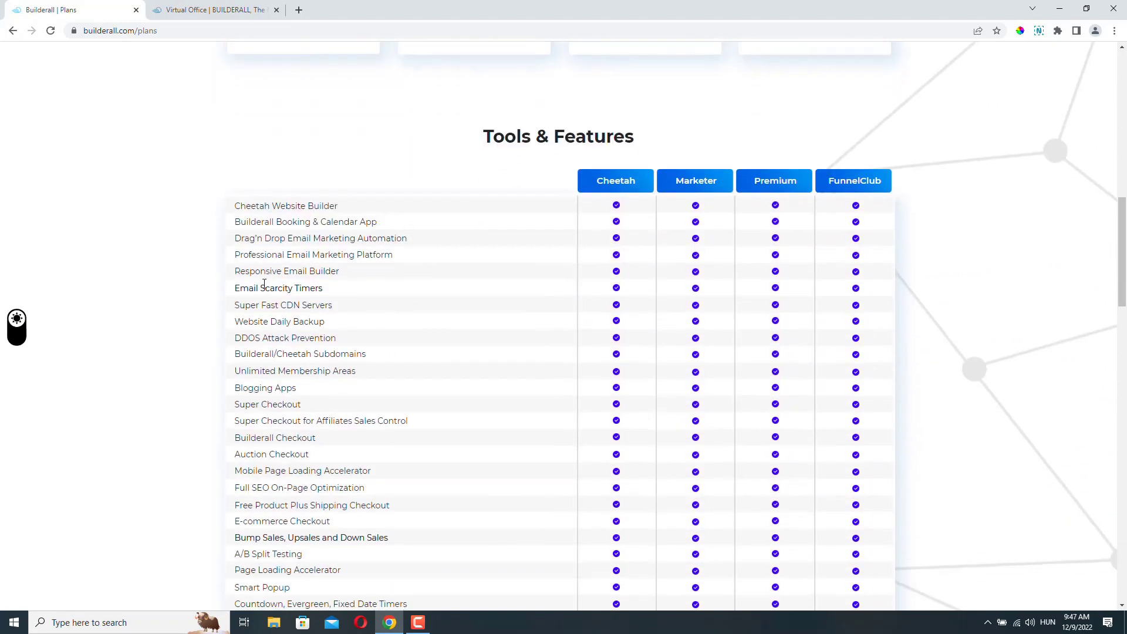
{"action": "scroll", "coordinate": [310, 256], "scroll_direction": "up", "scroll_amount": 5}
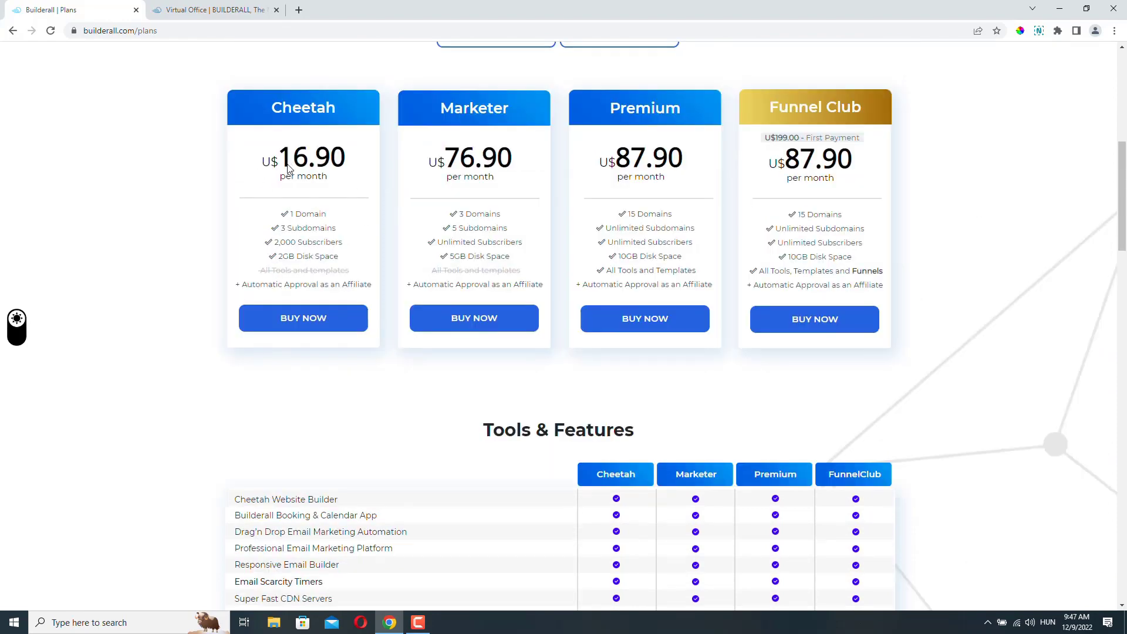
{"action": "scroll", "coordinate": [289, 332], "scroll_direction": "up", "scroll_amount": 3}
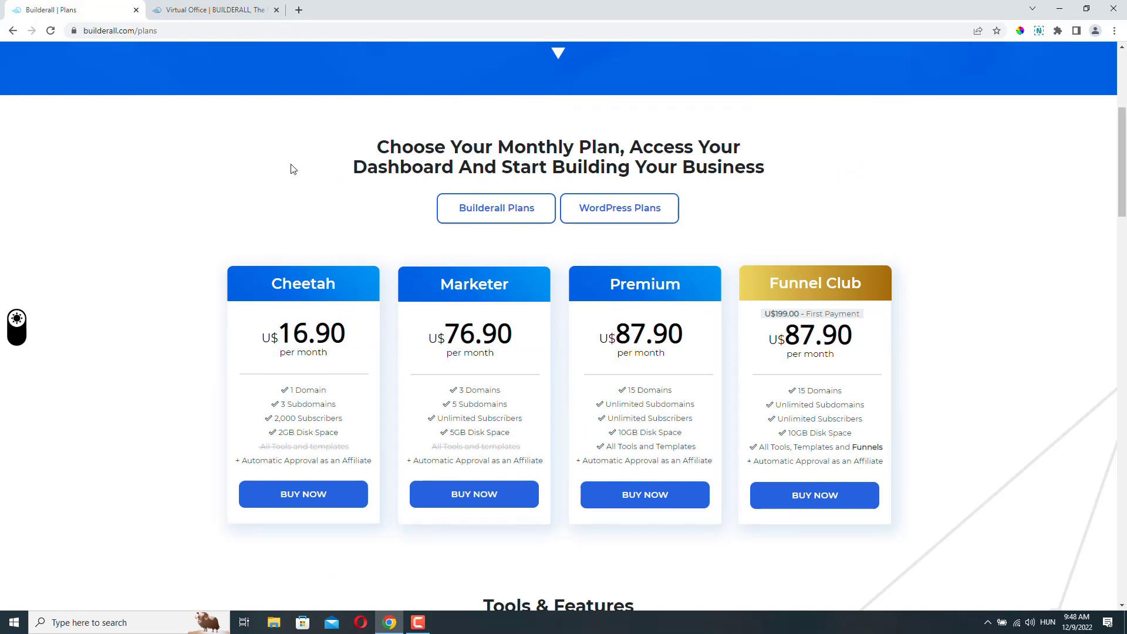
{"action": "key", "text": "ctrl+Tab"}
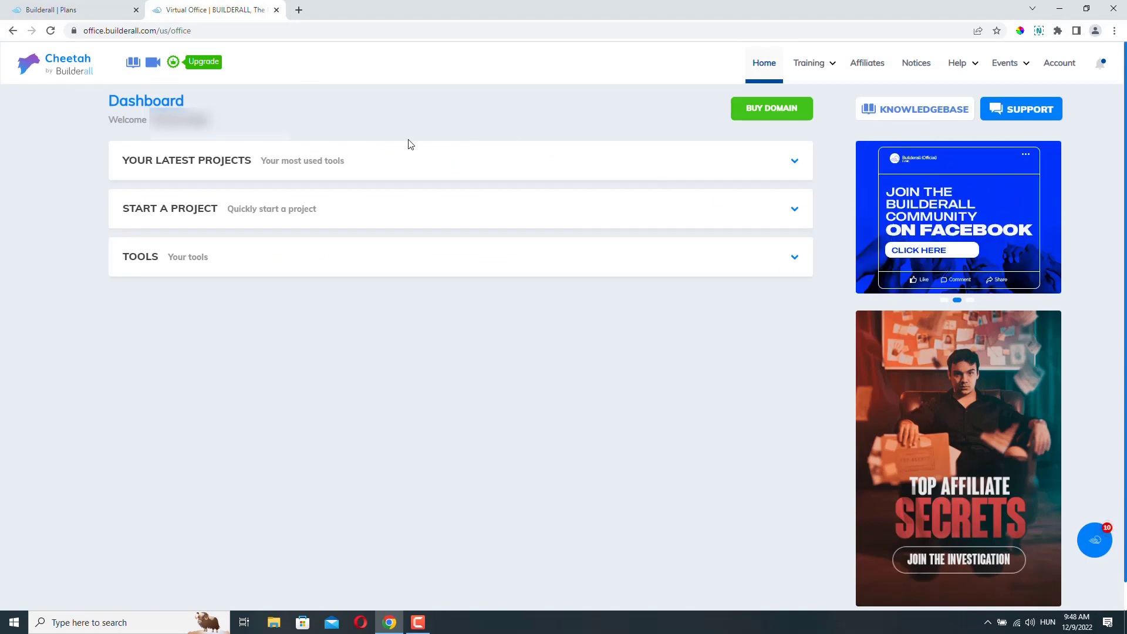
- Expand TOOLS and launch Booking Builder from its card
{"action": "left_click", "coordinate": [215, 259]}
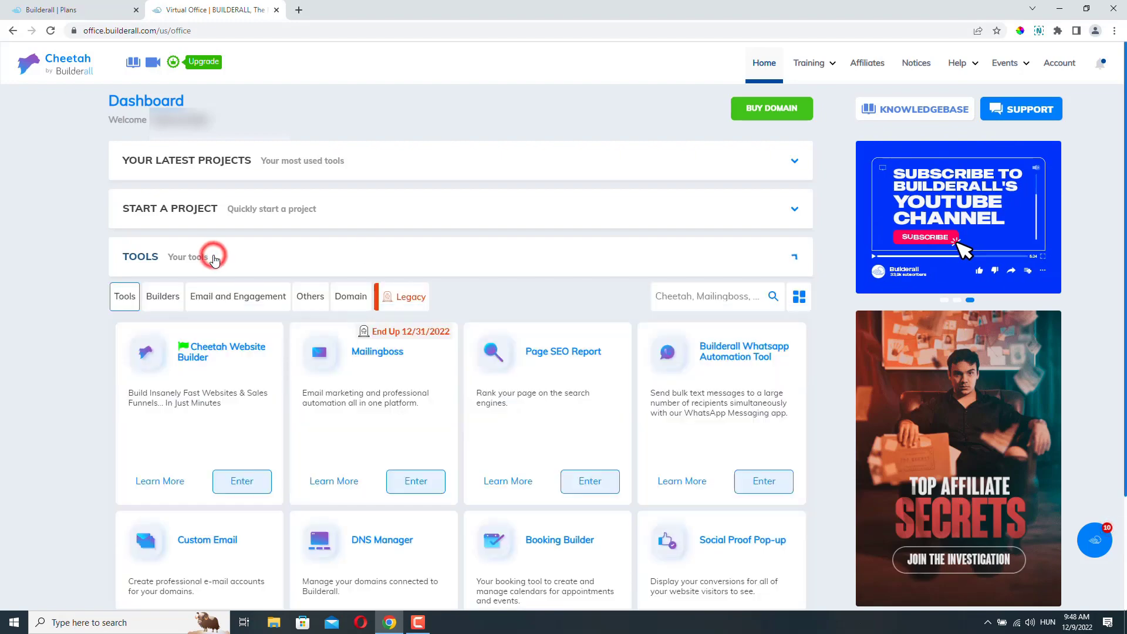
{"action": "scroll", "coordinate": [214, 258], "scroll_direction": "down", "scroll_amount": 4}
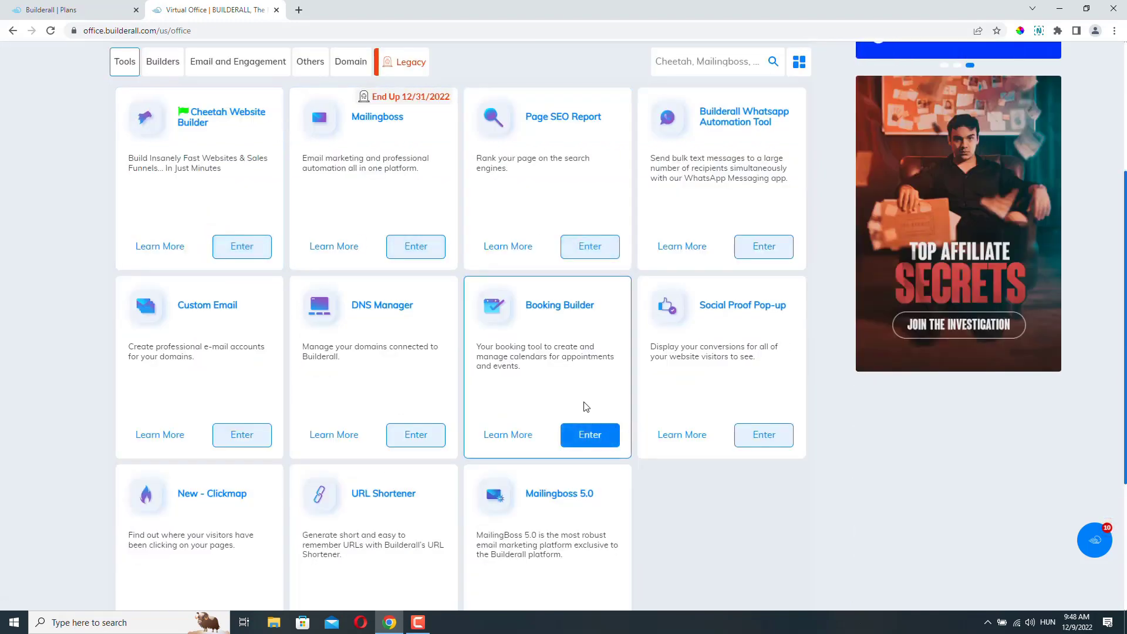
{"action": "left_click", "coordinate": [589, 440]}
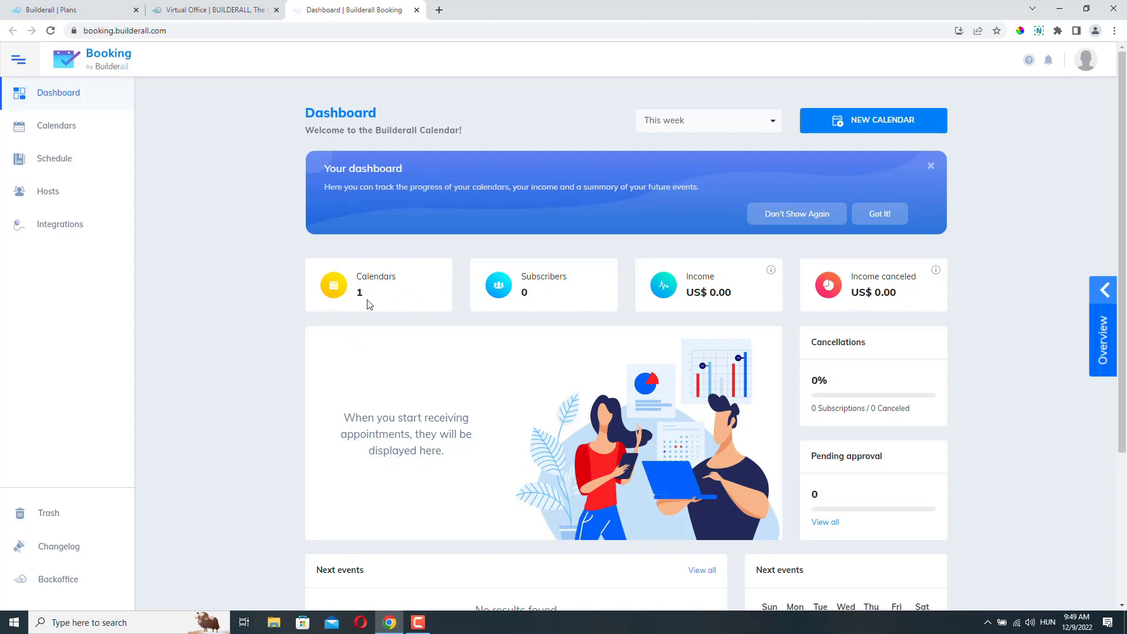
- Preview the Dentist Appointment calendar's public booking page from Calendars, then close the preview
{"action": "left_click", "coordinate": [55, 129]}
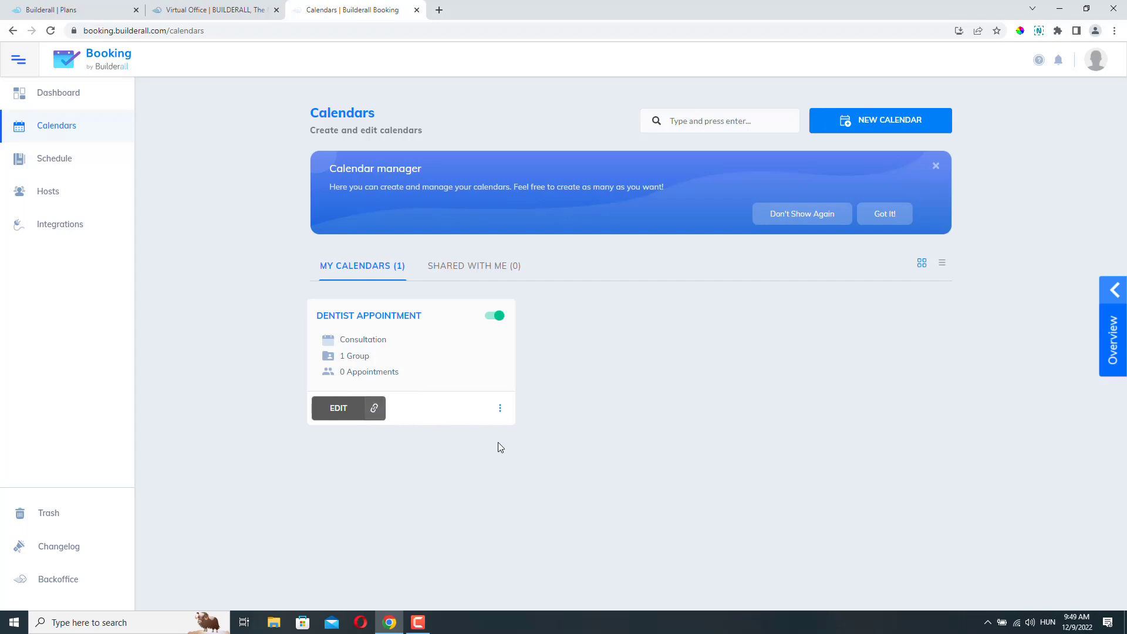
{"action": "left_click", "coordinate": [500, 411]}
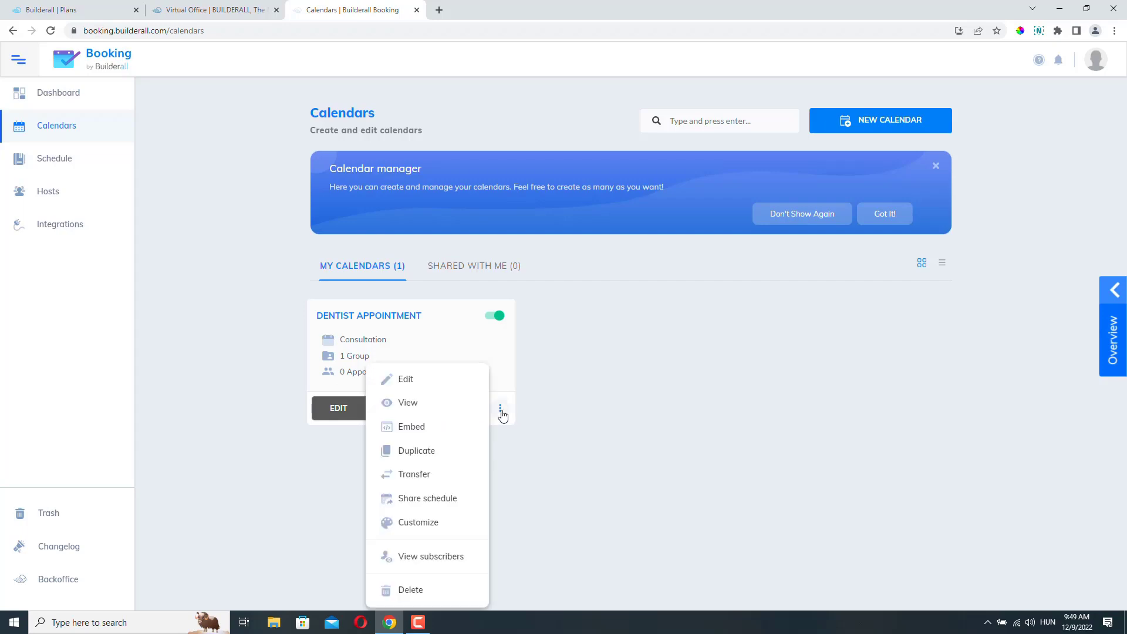
{"action": "left_click", "coordinate": [411, 406]}
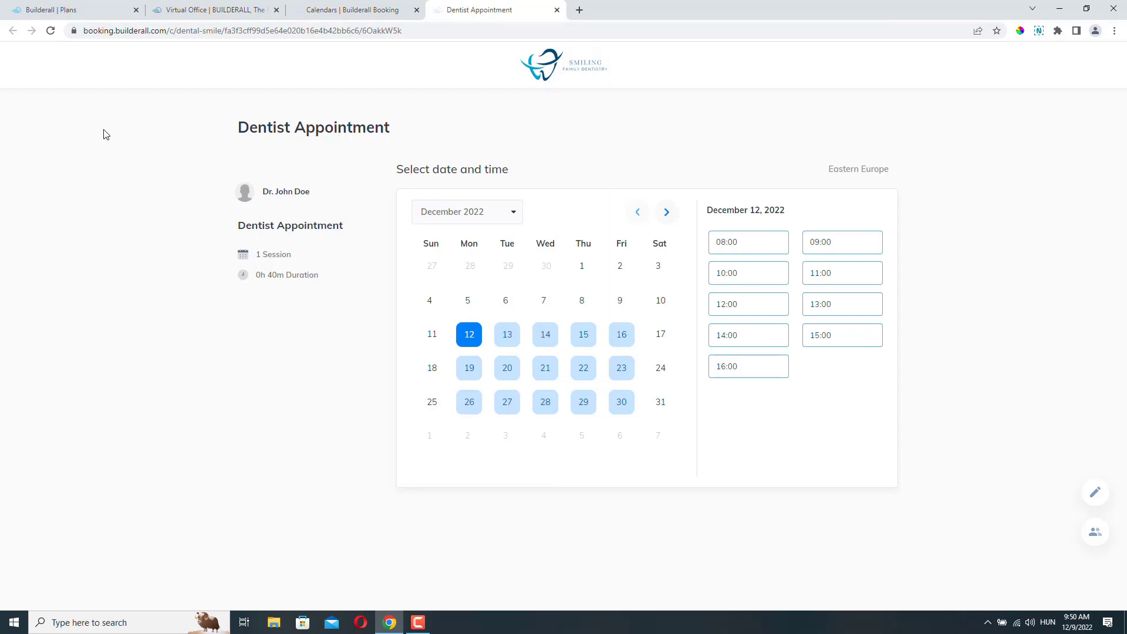
{"action": "left_click", "coordinate": [557, 9]}
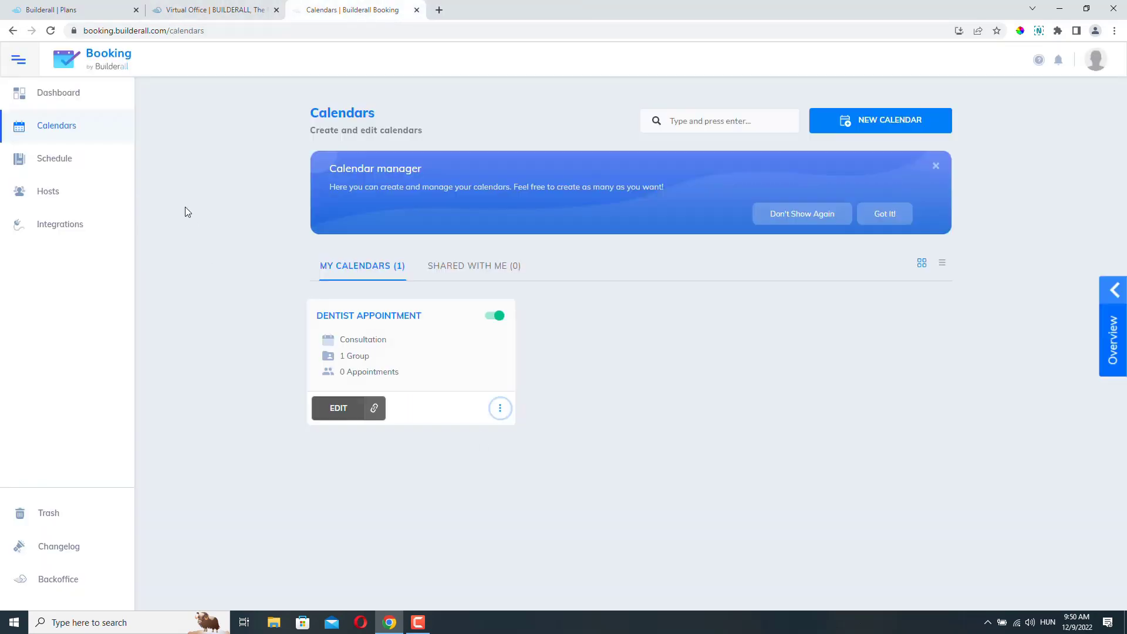
- Review the Booking dashboard, then open the Schedule page showing no appointments for 12/09/2022–01/09/2023
{"action": "left_click", "coordinate": [45, 95]}
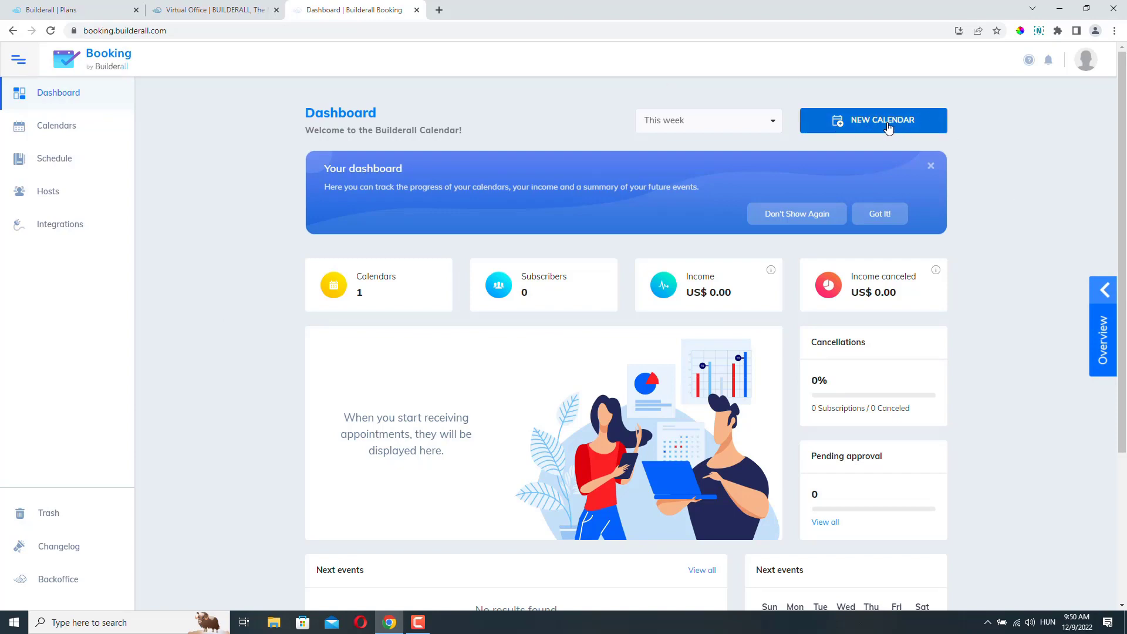
{"action": "left_click", "coordinate": [925, 129]}
{"action": "scroll", "coordinate": [998, 194], "scroll_direction": "down", "scroll_amount": 2}
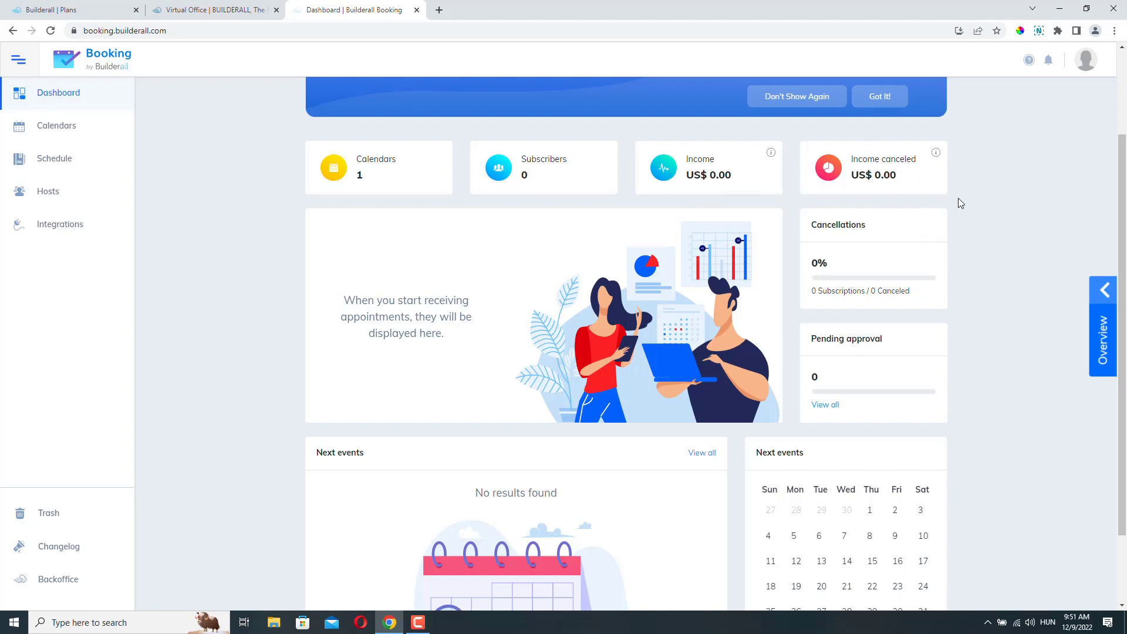
{"action": "scroll", "coordinate": [1006, 215], "scroll_direction": "down", "scroll_amount": 2}
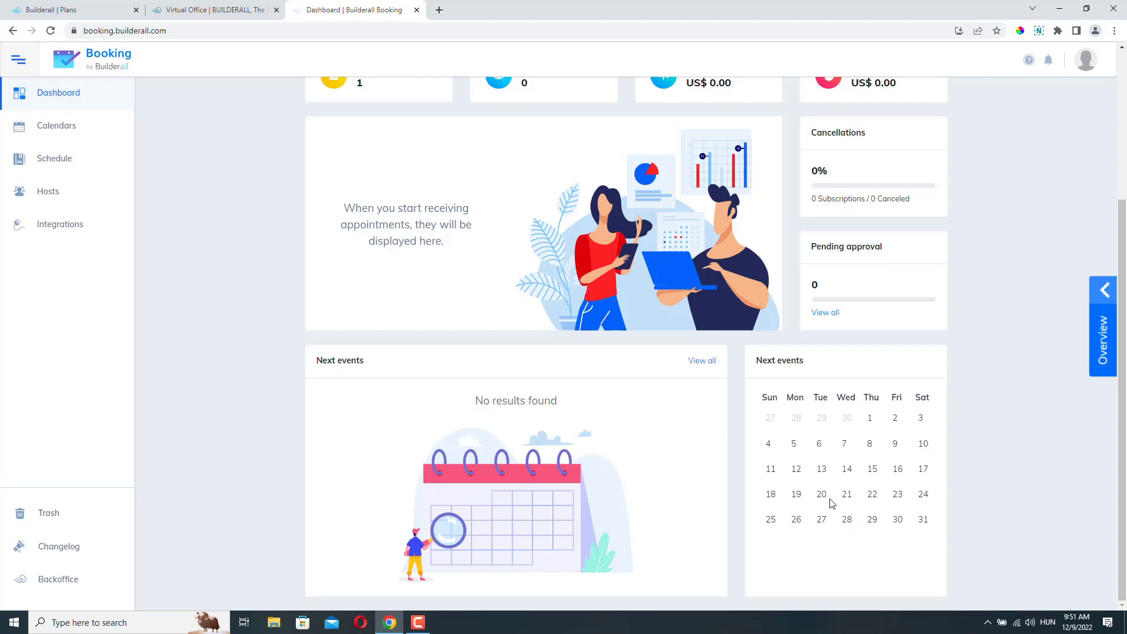
{"action": "scroll", "coordinate": [735, 470], "scroll_direction": "up", "scroll_amount": 2}
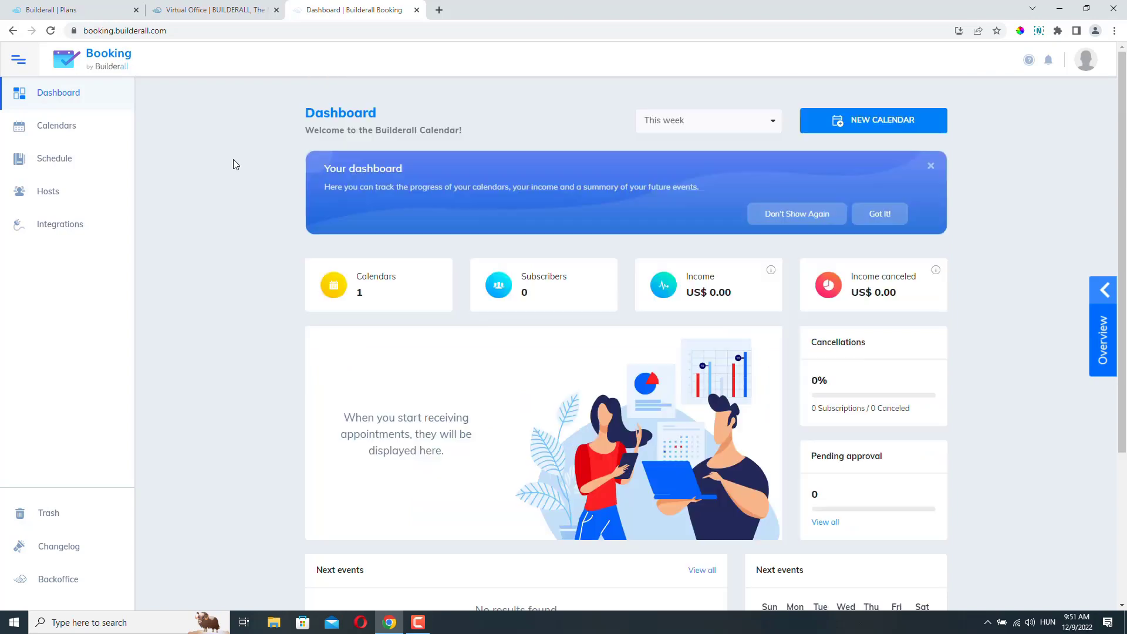
{"action": "left_click", "coordinate": [58, 127]}
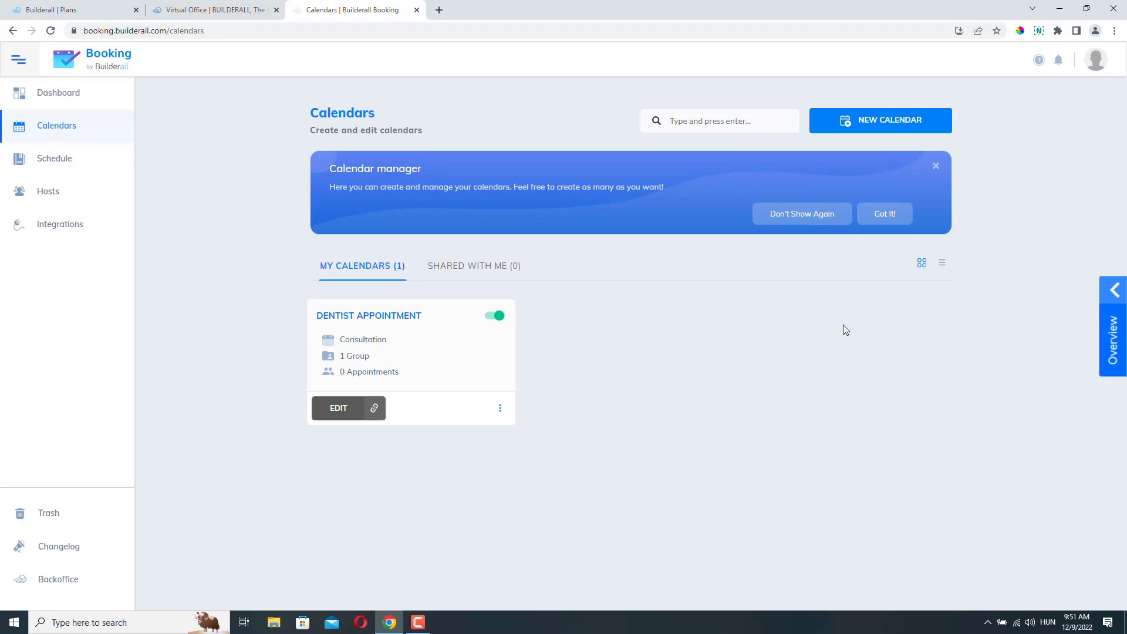
{"action": "left_click", "coordinate": [17, 172]}
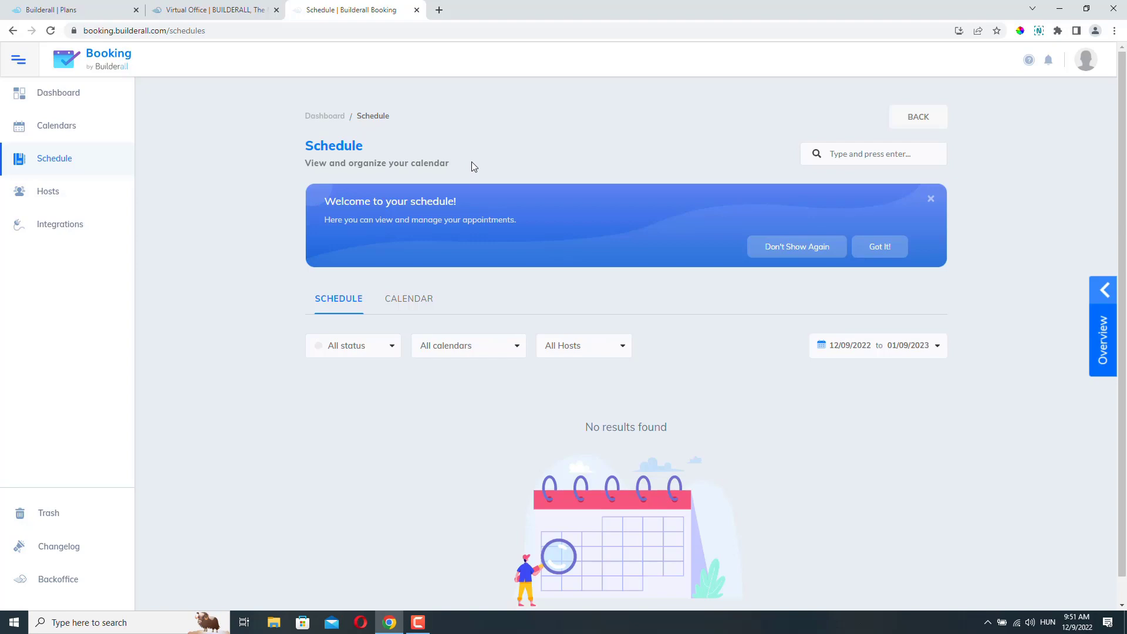
- Review the Hosts and Integrations pages, starting then cancelling a new integration
{"action": "left_click", "coordinate": [51, 190]}
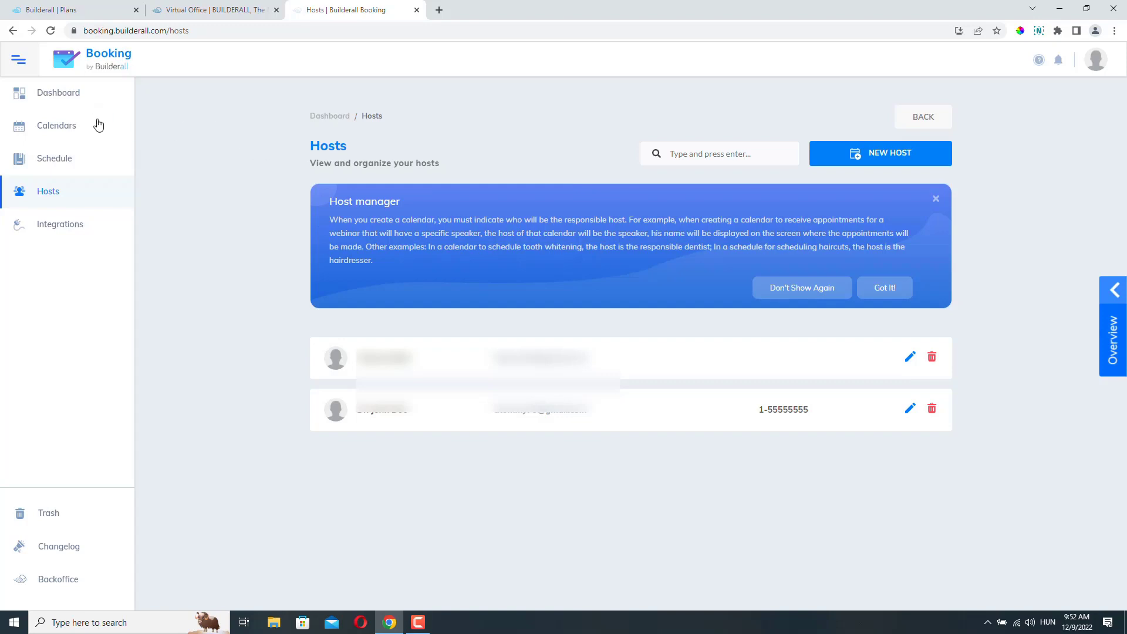
{"action": "left_click", "coordinate": [64, 225]}
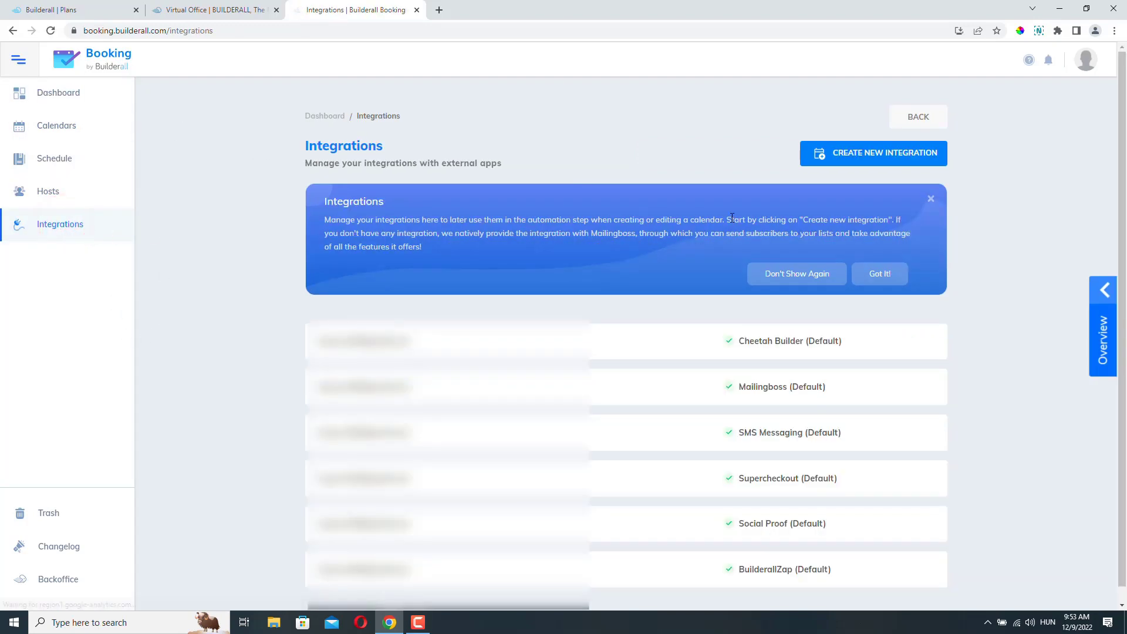
{"action": "left_click", "coordinate": [884, 154]}
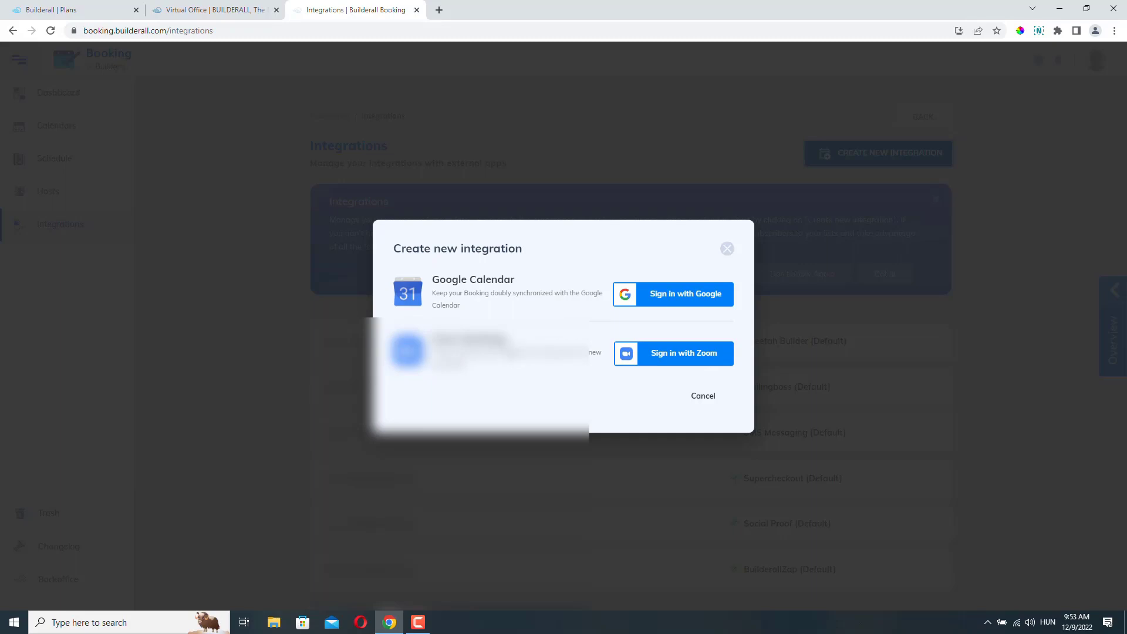
{"action": "left_click", "coordinate": [706, 397]}
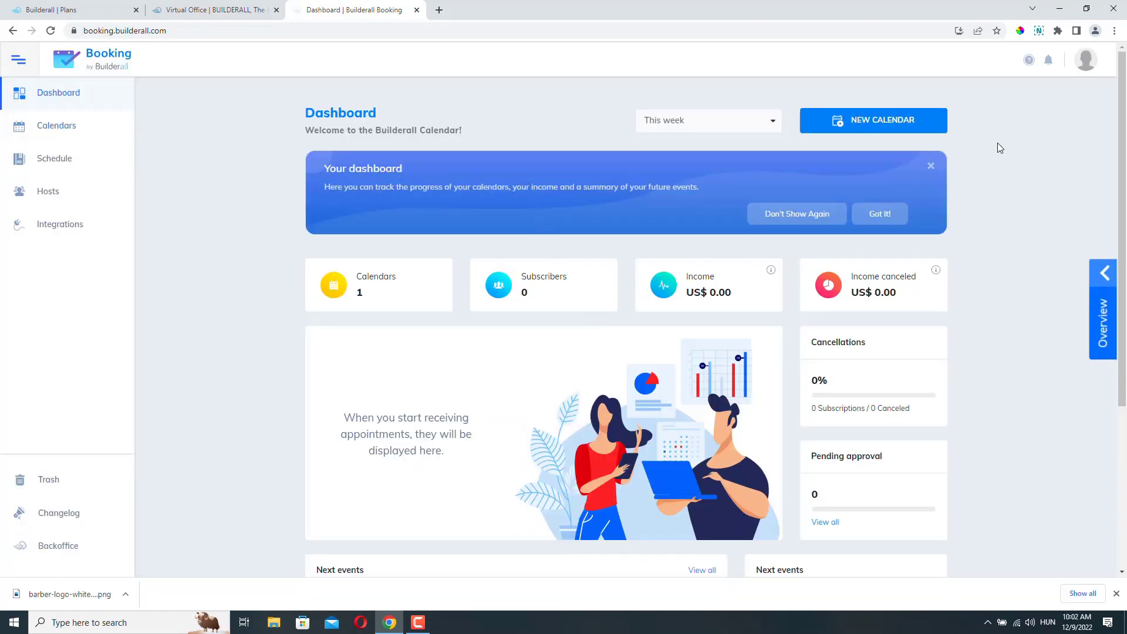
- Create a new calendar titled 'Barber Shop' and begin entering its description
{"action": "left_click", "coordinate": [876, 132]}
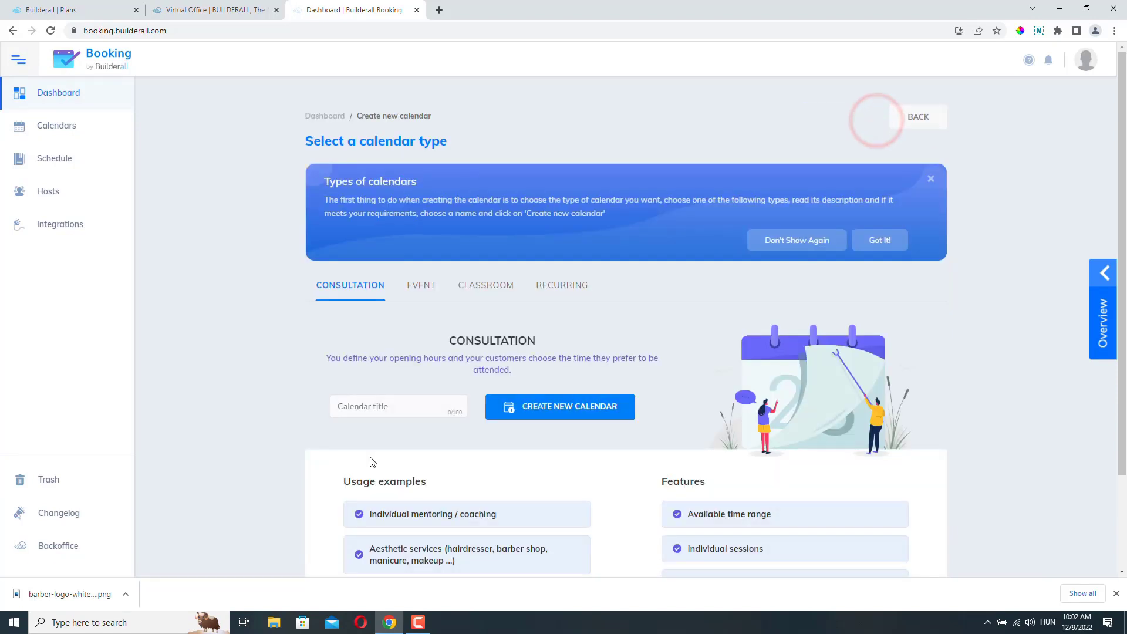
{"action": "left_click", "coordinate": [393, 407]}
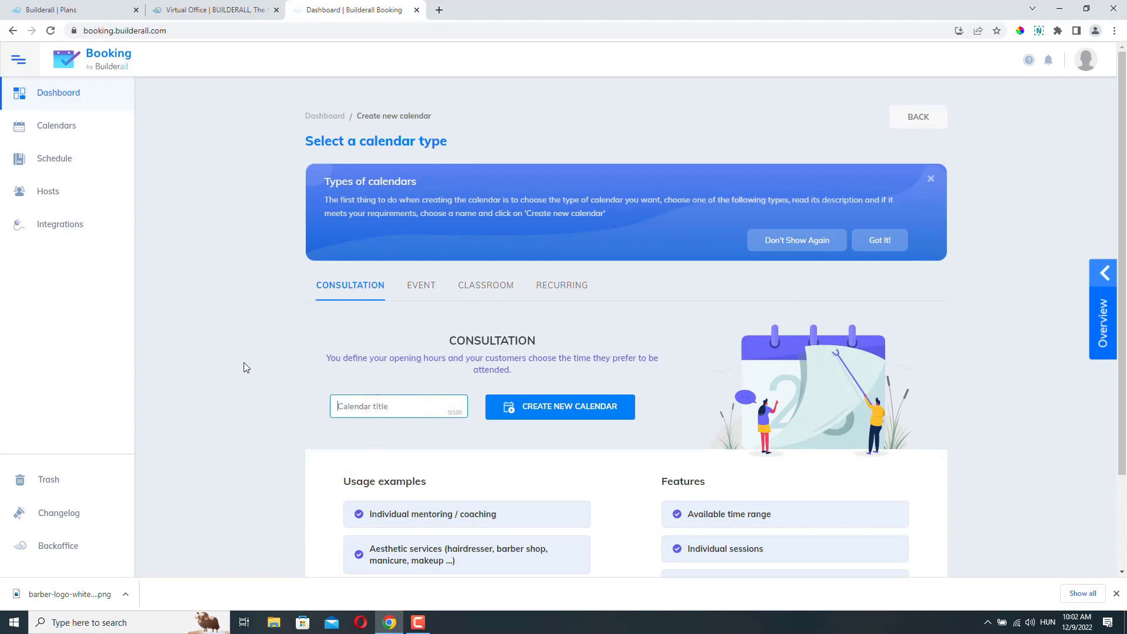
{"action": "type", "text": "Barber Shop"}
{"action": "left_click", "coordinate": [577, 412]}
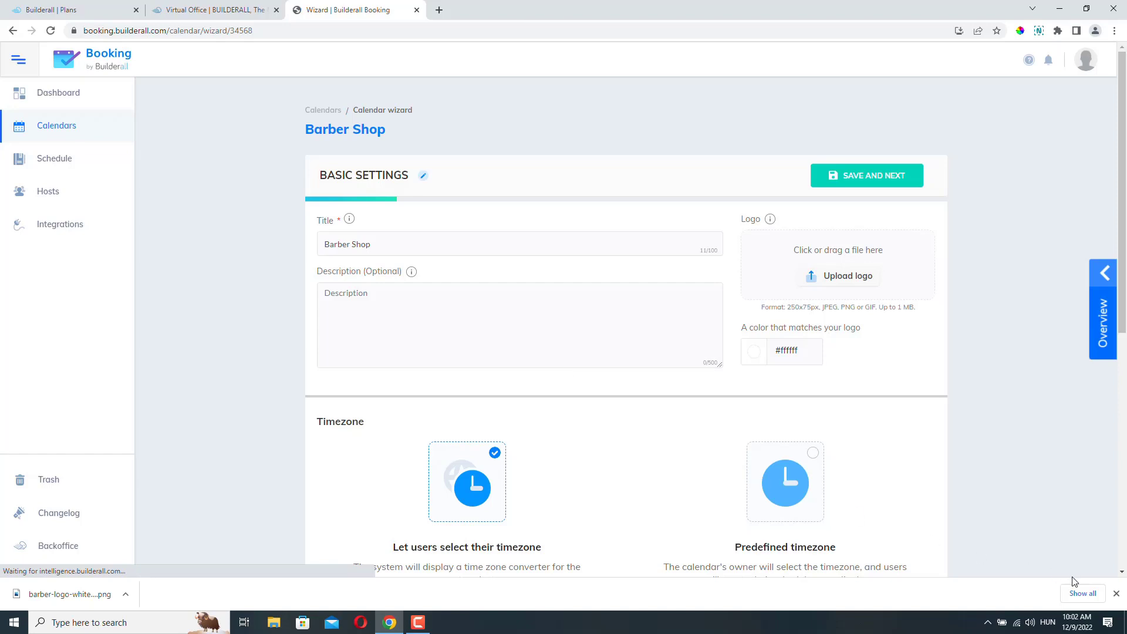
{"action": "left_click", "coordinate": [432, 245]}
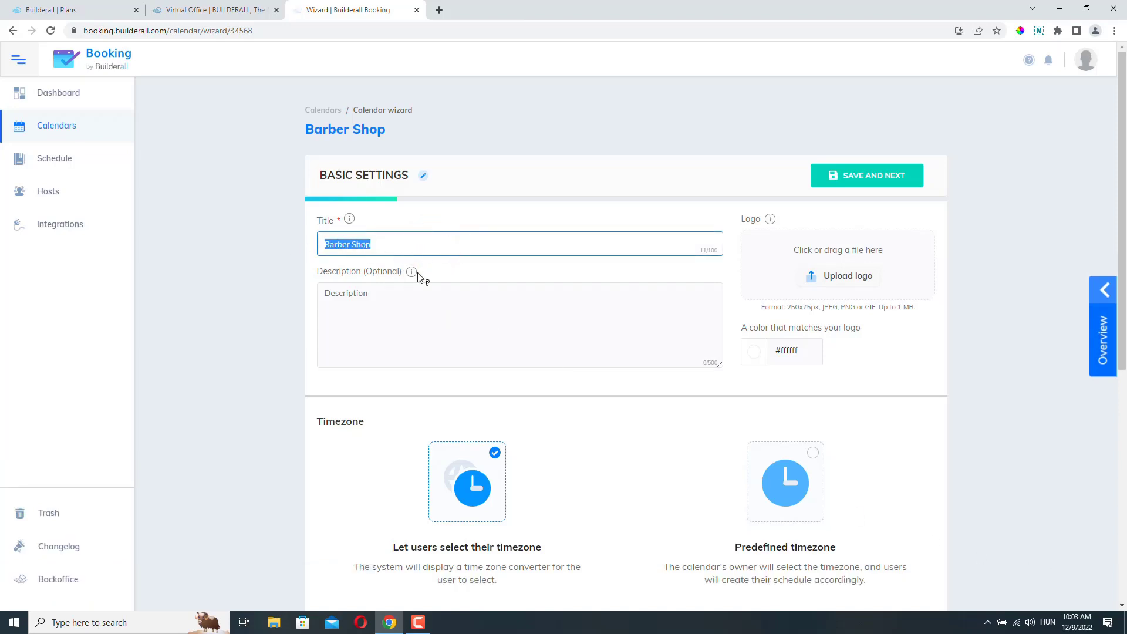
{"action": "left_click", "coordinate": [364, 296]}
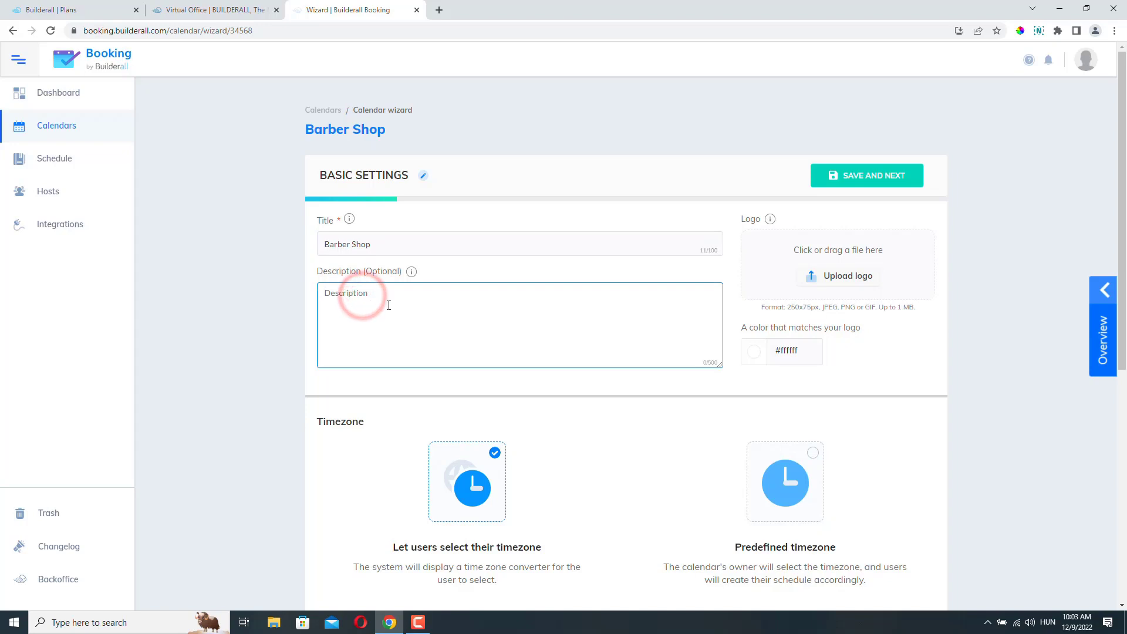
- Paste the description 'Professional barber shop in New York.' and upload the Barber's logo
{"action": "type", "text": "Professional barber shop in New York."}
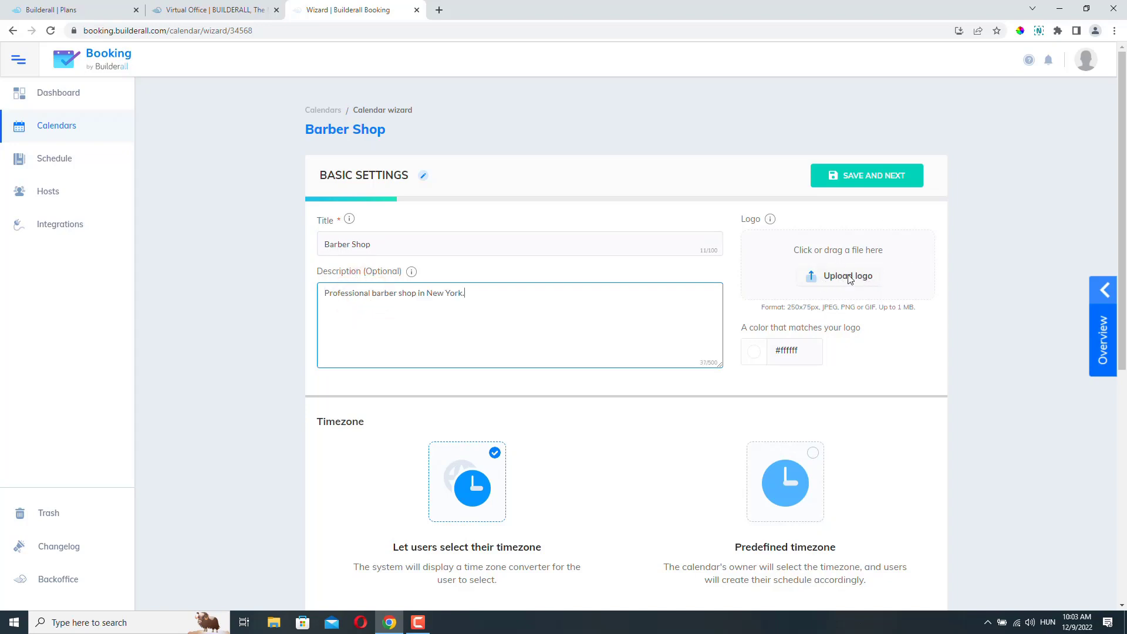
{"action": "left_click", "coordinate": [845, 276]}
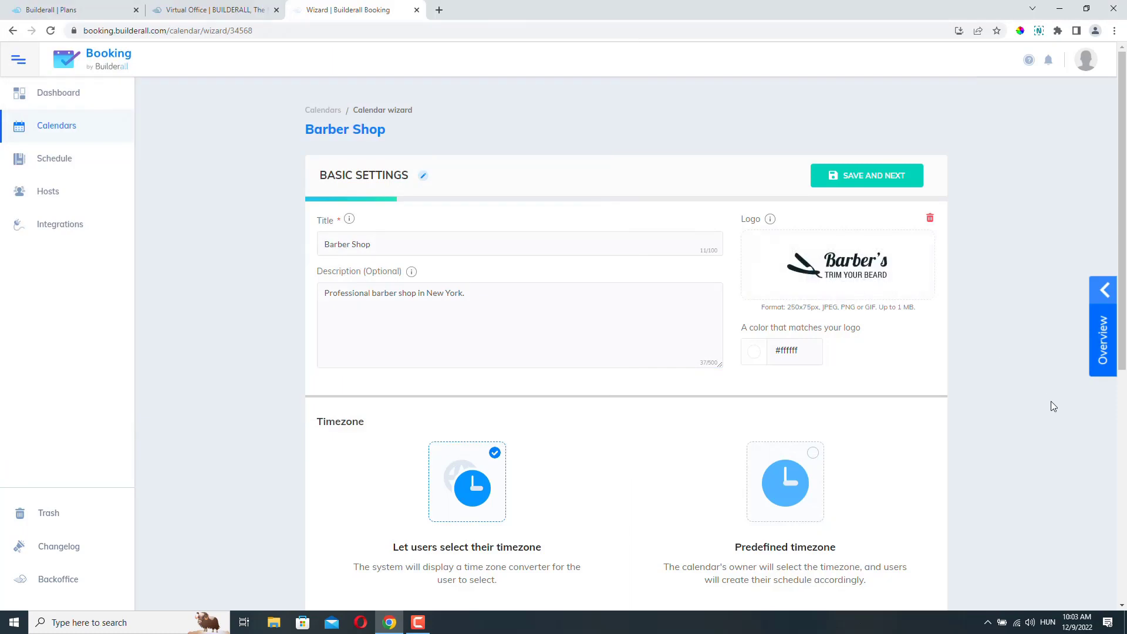
{"action": "scroll", "coordinate": [764, 237], "scroll_direction": "down", "scroll_amount": 2}
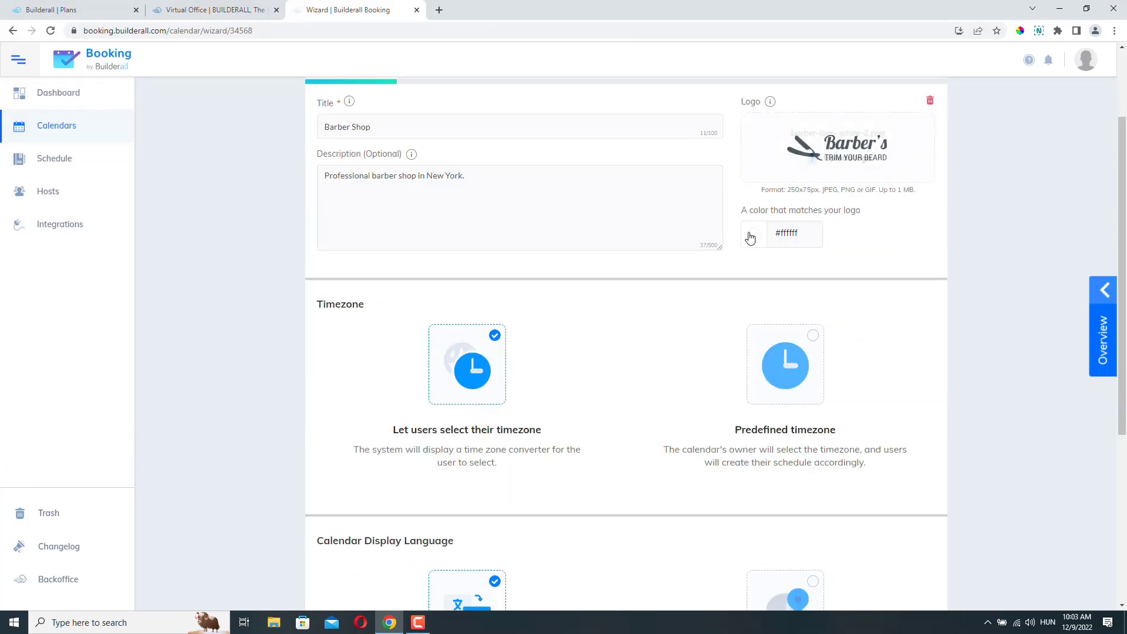
{"action": "scroll", "coordinate": [549, 239], "scroll_direction": "down", "scroll_amount": 2}
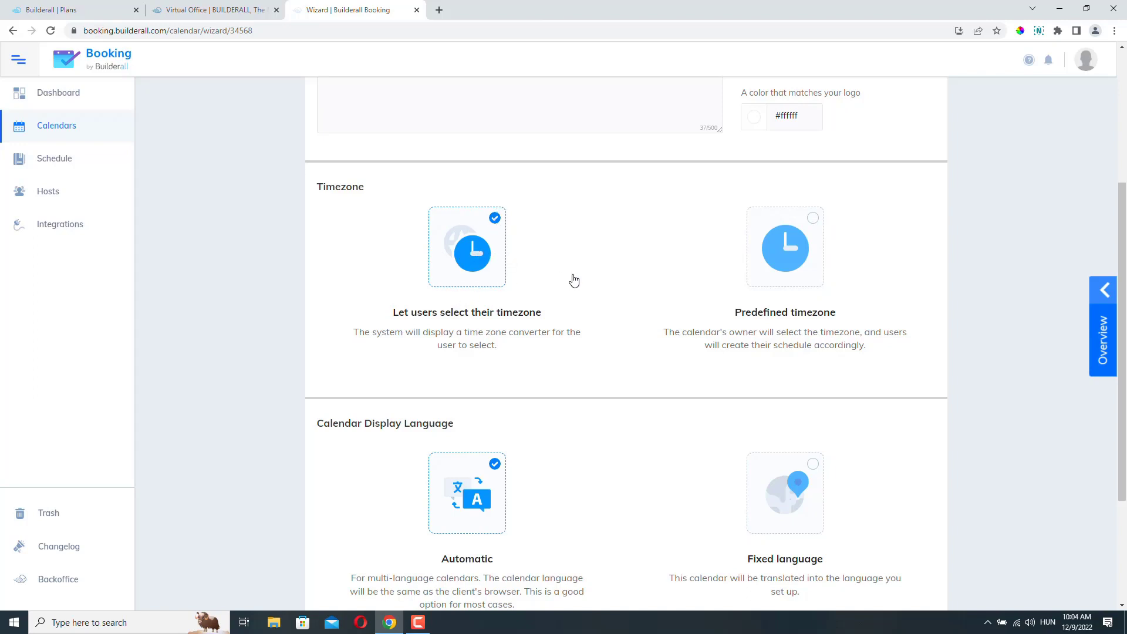
{"action": "scroll", "coordinate": [609, 291], "scroll_direction": "up", "scroll_amount": 4}
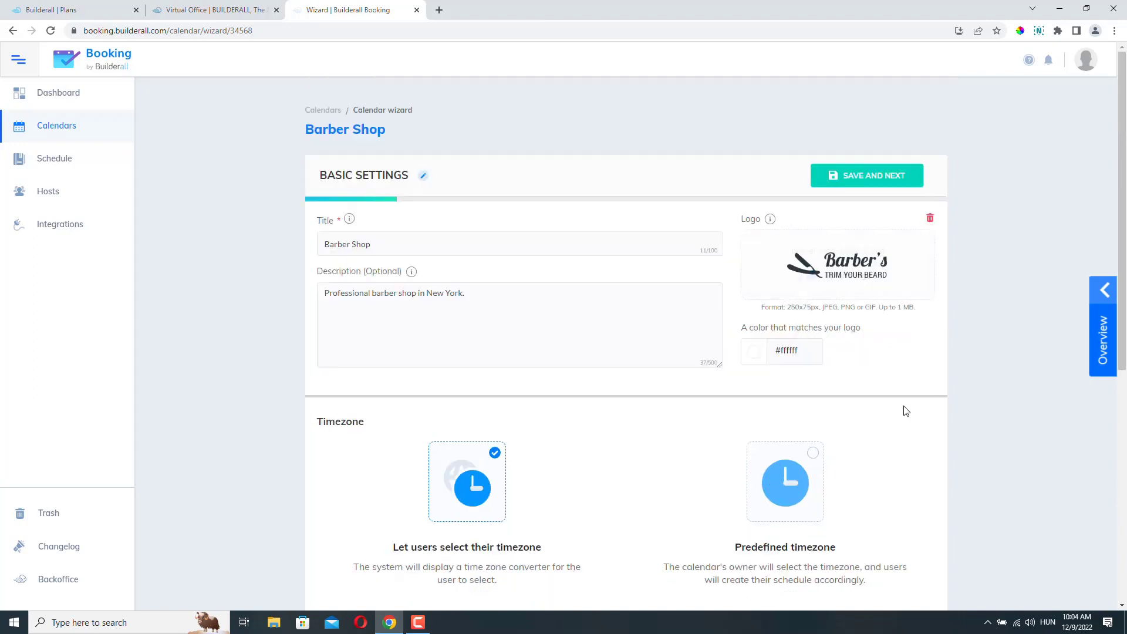
{"action": "scroll", "coordinate": [934, 404], "scroll_direction": "down", "scroll_amount": 2}
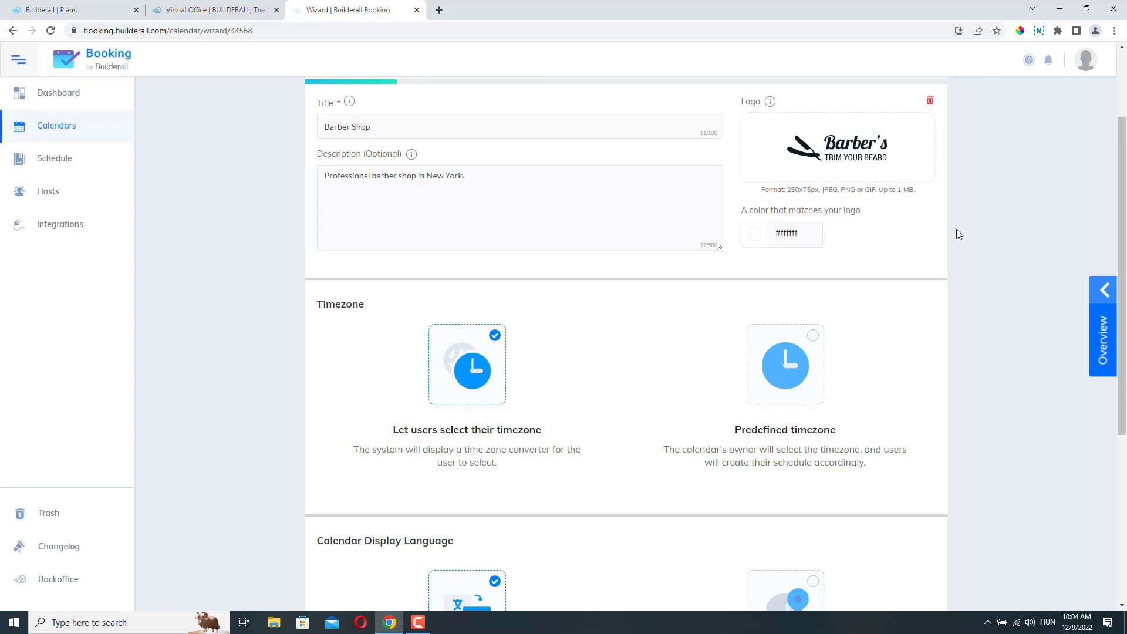
{"action": "scroll", "coordinate": [958, 234], "scroll_direction": "up", "scroll_amount": 2}
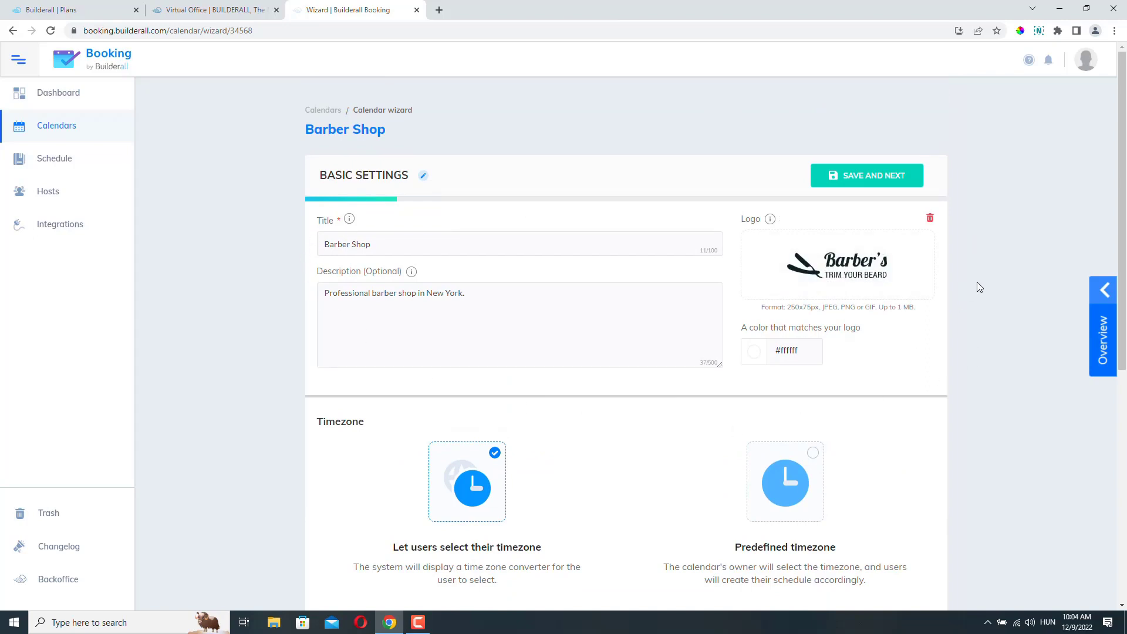
{"action": "scroll", "coordinate": [977, 284], "scroll_direction": "down", "scroll_amount": 3}
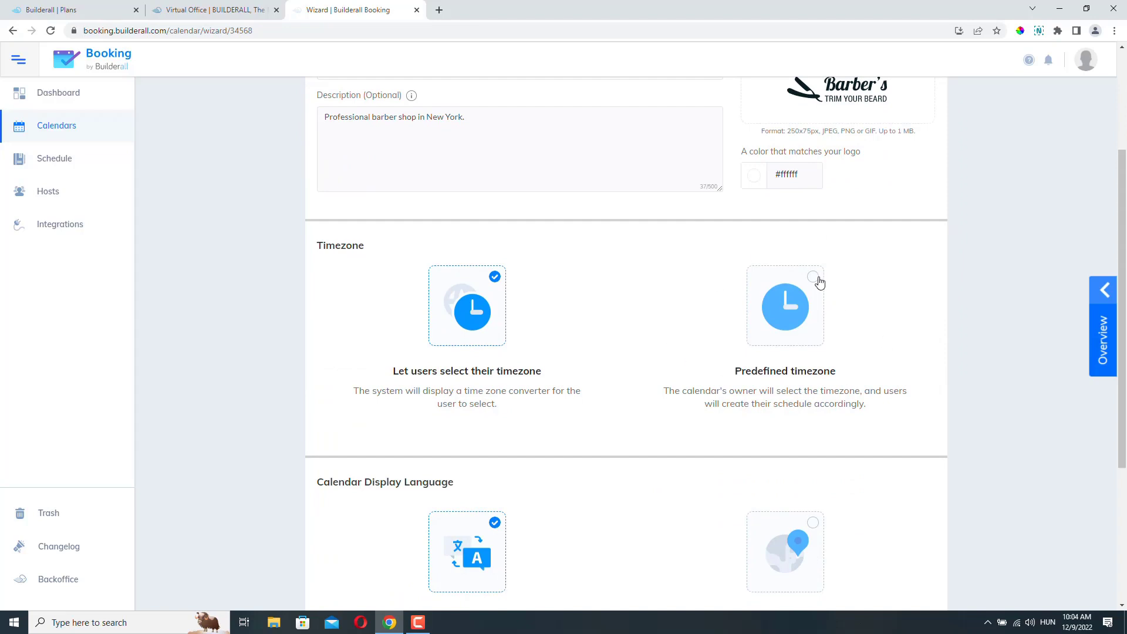
- Set the predefined Eastern Time - US & Canada timezone and fixed English language, then save
{"action": "left_click", "coordinate": [813, 276]}
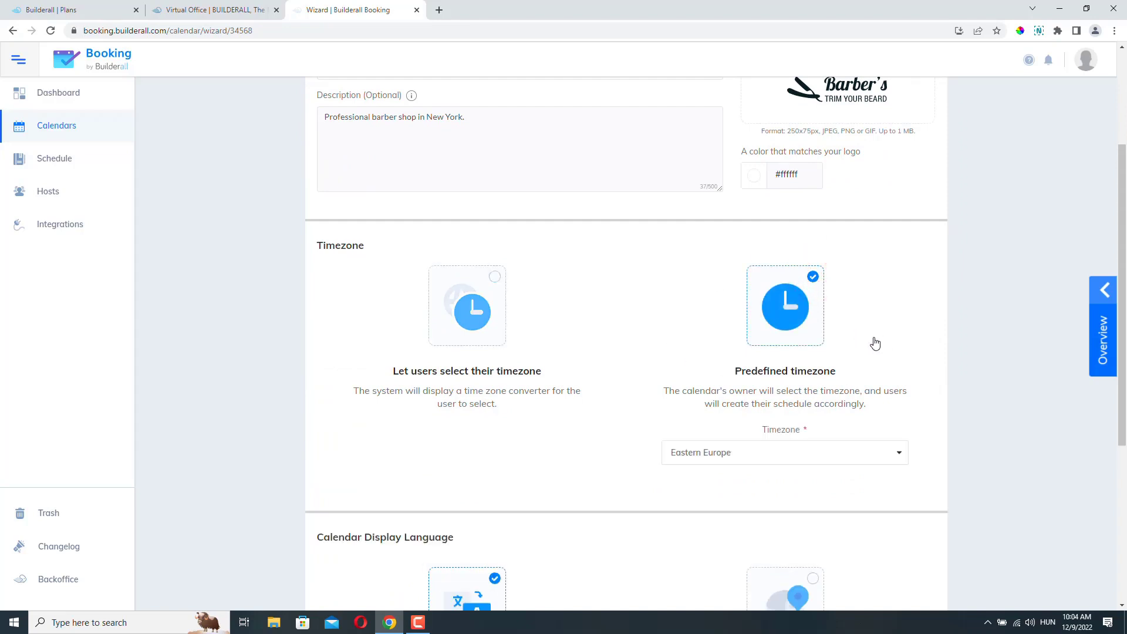
{"action": "scroll", "coordinate": [875, 344], "scroll_direction": "down", "scroll_amount": 3}
{"action": "left_click", "coordinate": [762, 280]}
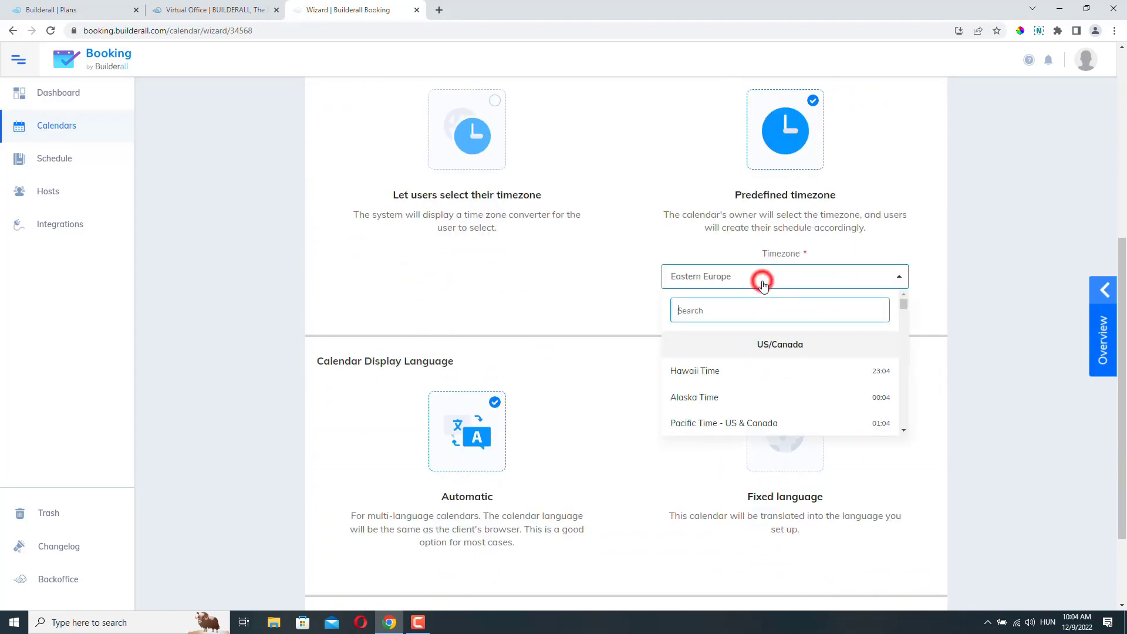
{"action": "type", "text": "new"}
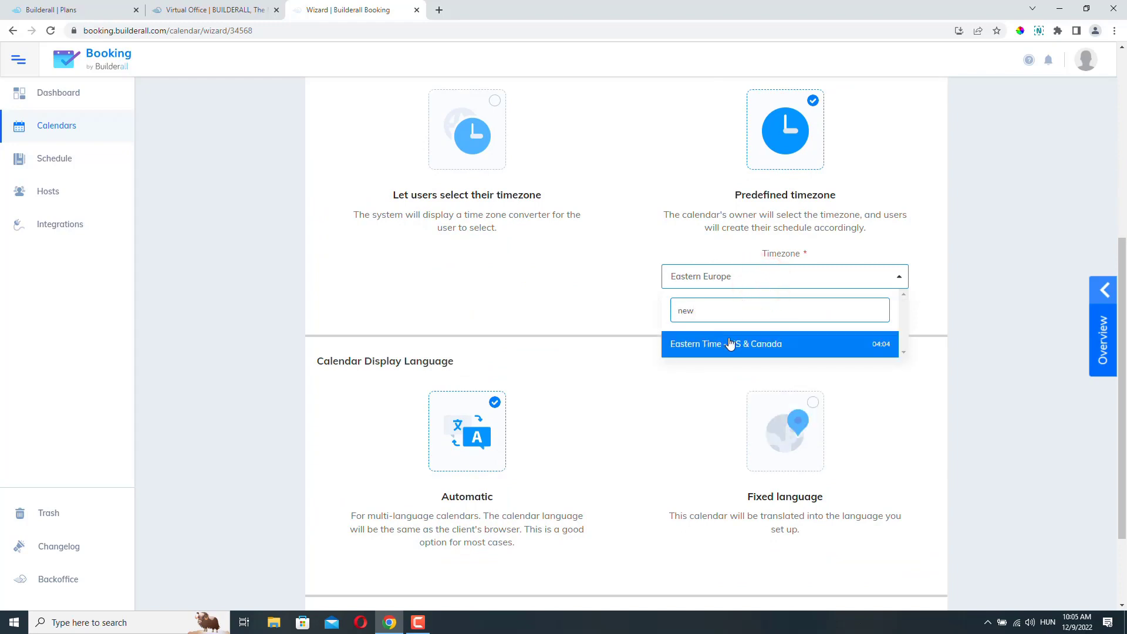
{"action": "left_click", "coordinate": [752, 344]}
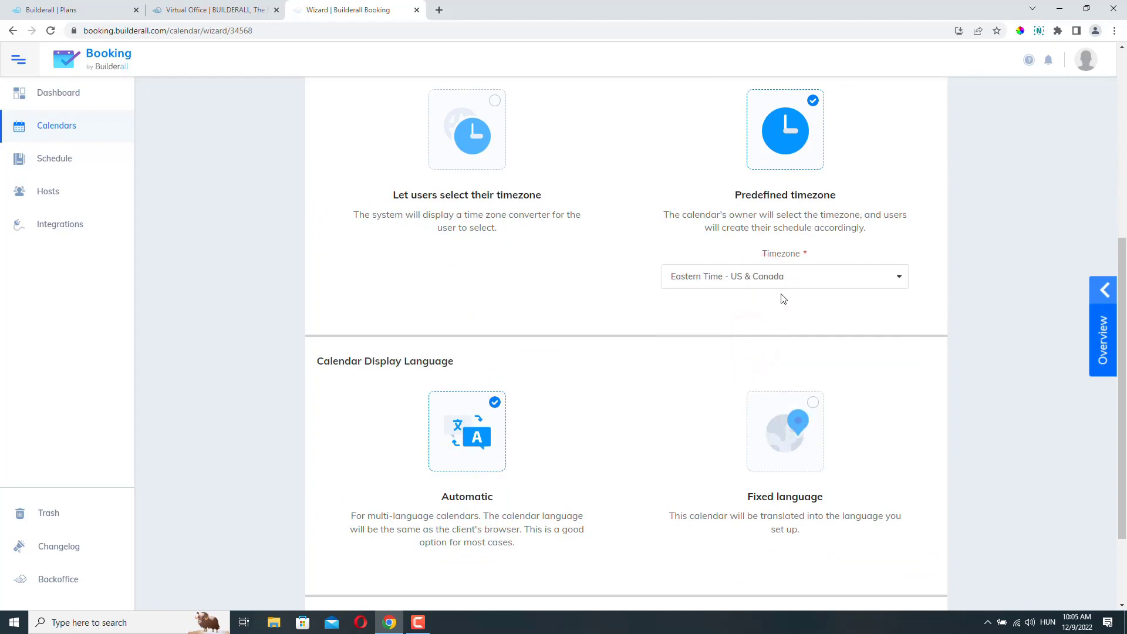
{"action": "scroll", "coordinate": [706, 334], "scroll_direction": "down", "scroll_amount": 2}
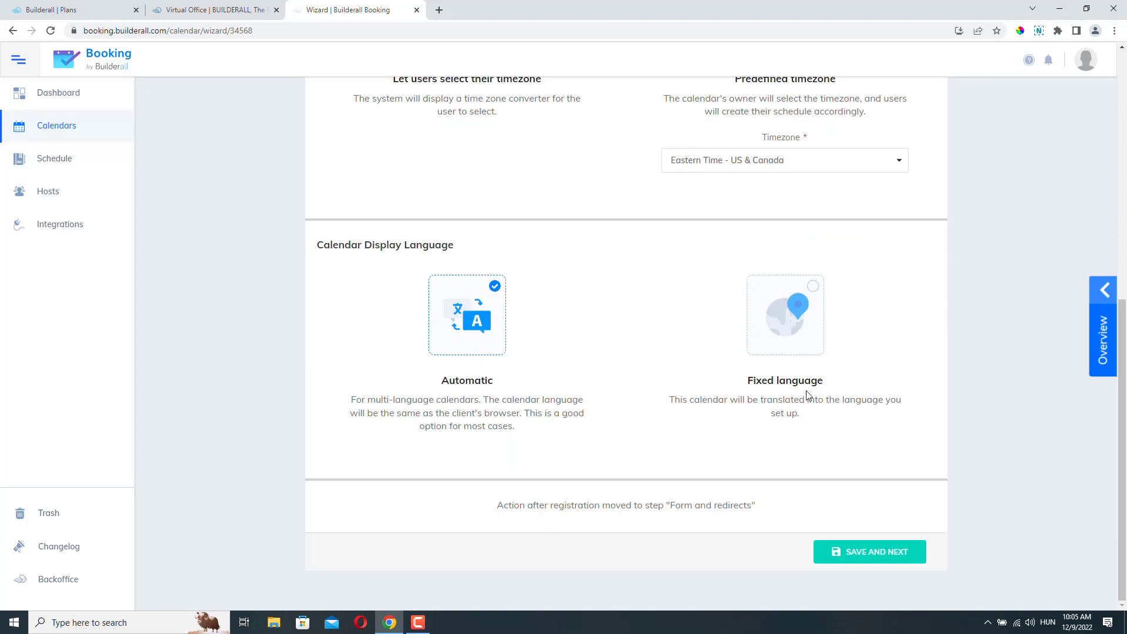
{"action": "scroll", "coordinate": [798, 390], "scroll_direction": "up", "scroll_amount": 2}
{"action": "scroll", "coordinate": [658, 449], "scroll_direction": "down", "scroll_amount": 2}
{"action": "left_click", "coordinate": [814, 287]}
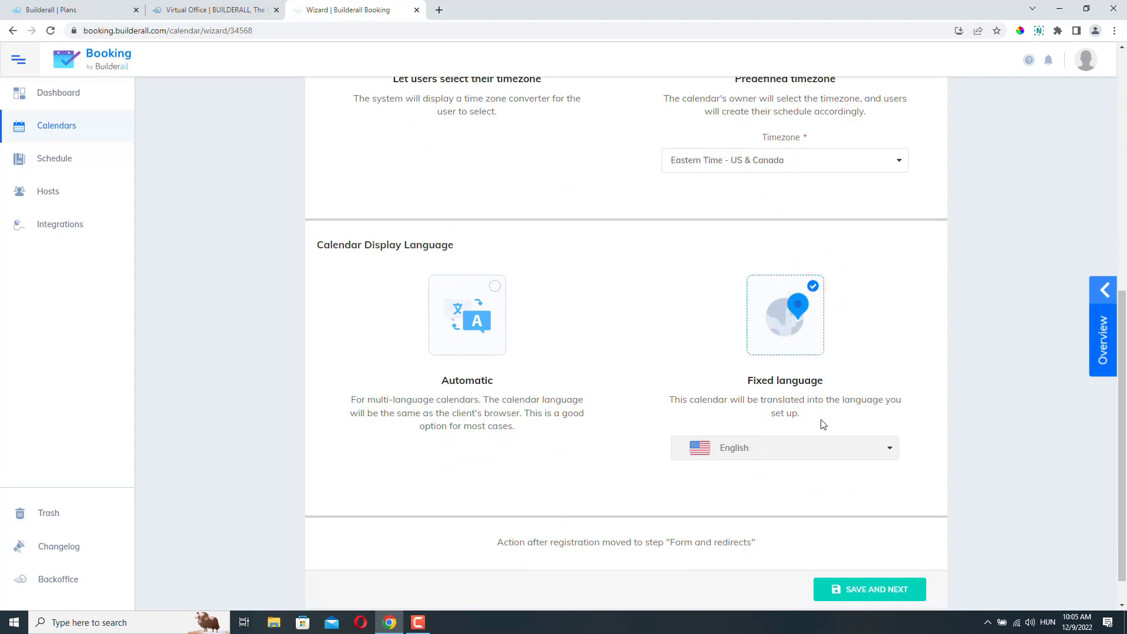
{"action": "scroll", "coordinate": [883, 382], "scroll_direction": "down", "scroll_amount": 1}
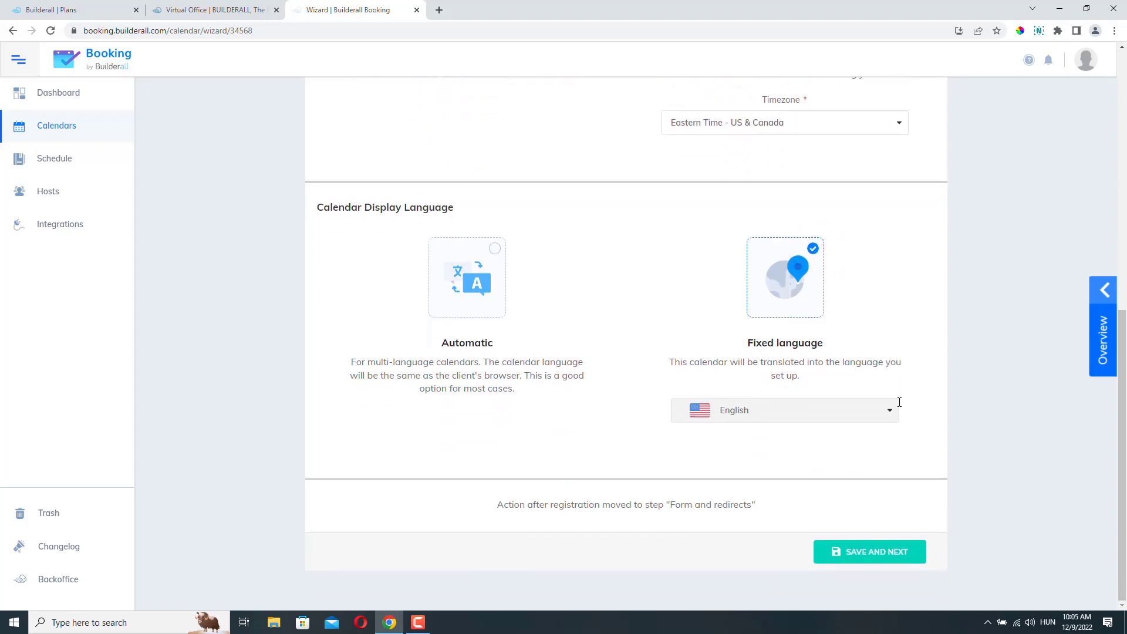
{"action": "left_click", "coordinate": [877, 553]}
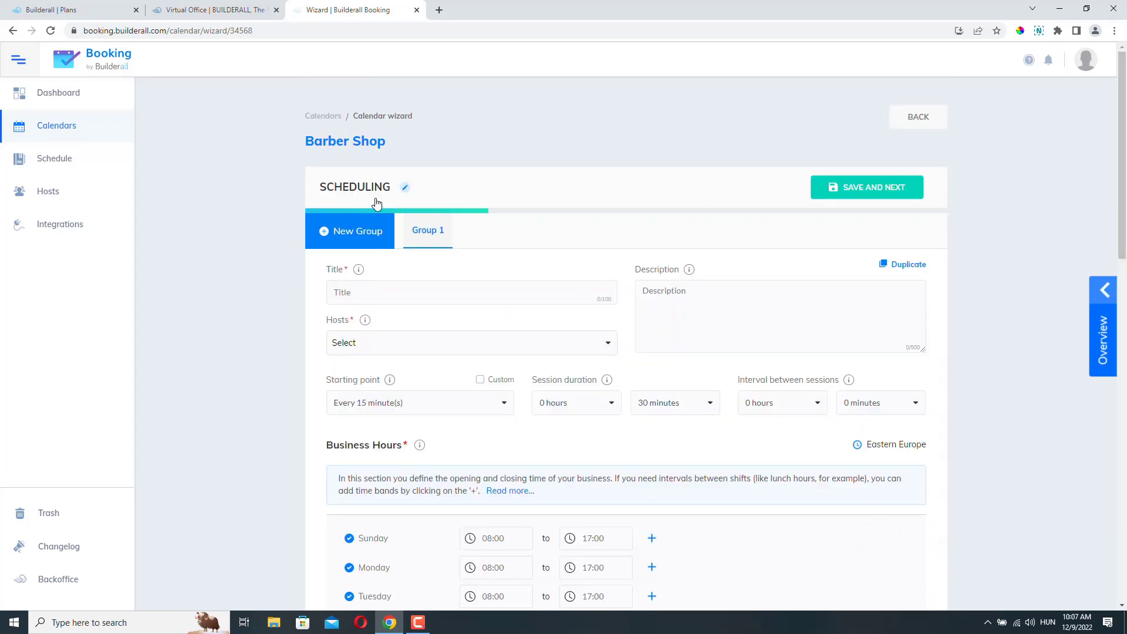
{"action": "scroll", "coordinate": [839, 411], "scroll_direction": "down", "scroll_amount": 4}
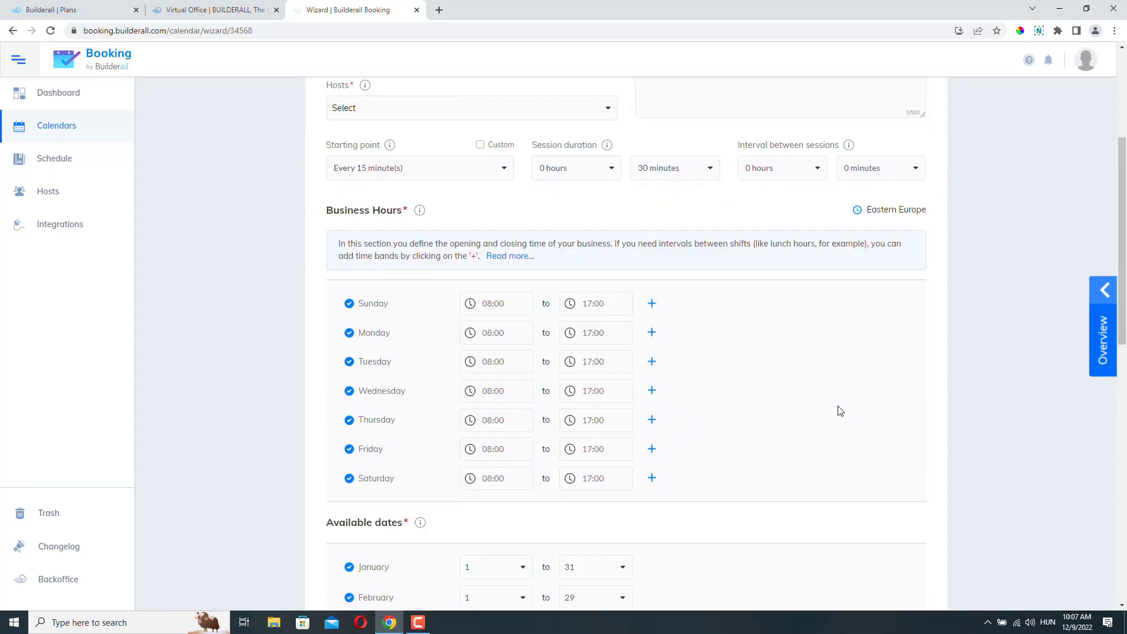
{"action": "scroll", "coordinate": [839, 411], "scroll_direction": "down", "scroll_amount": 5}
{"action": "scroll", "coordinate": [839, 408], "scroll_direction": "up", "scroll_amount": 9}
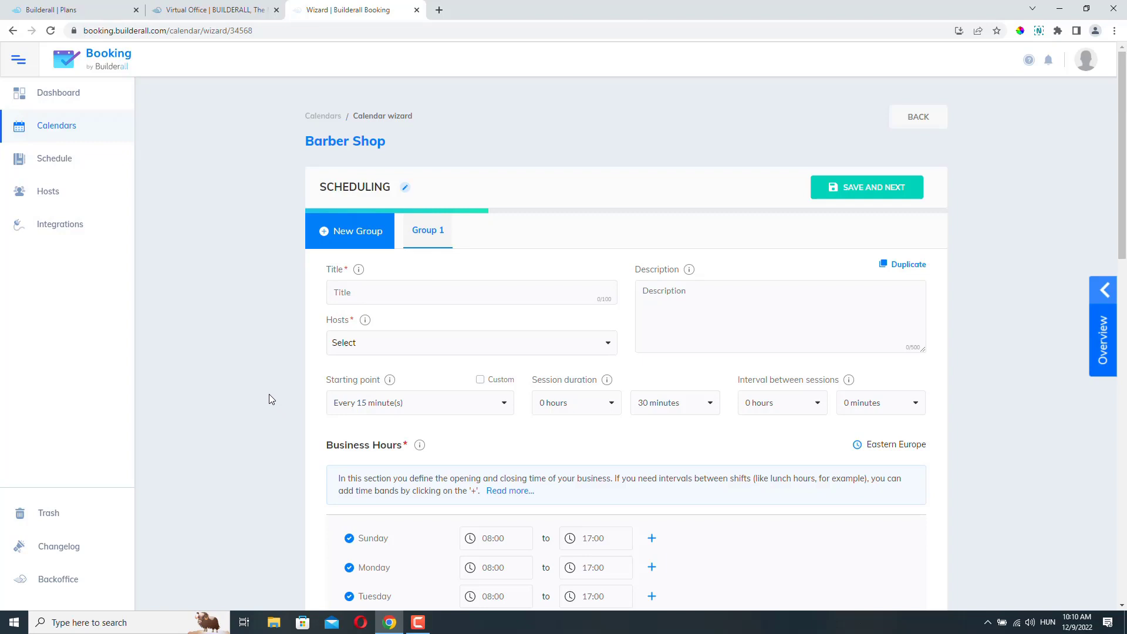
- Title scheduling group 1 'Barbers', correcting the 'Barners' typo
{"action": "left_click", "coordinate": [369, 292]}
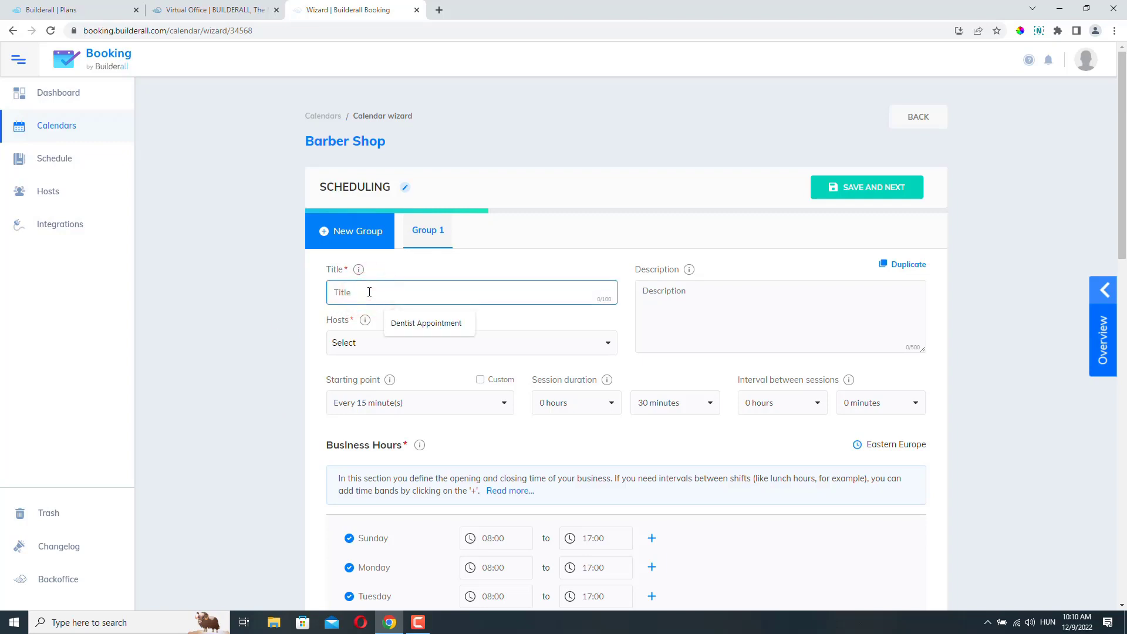
{"action": "type", "text": "Barners"}
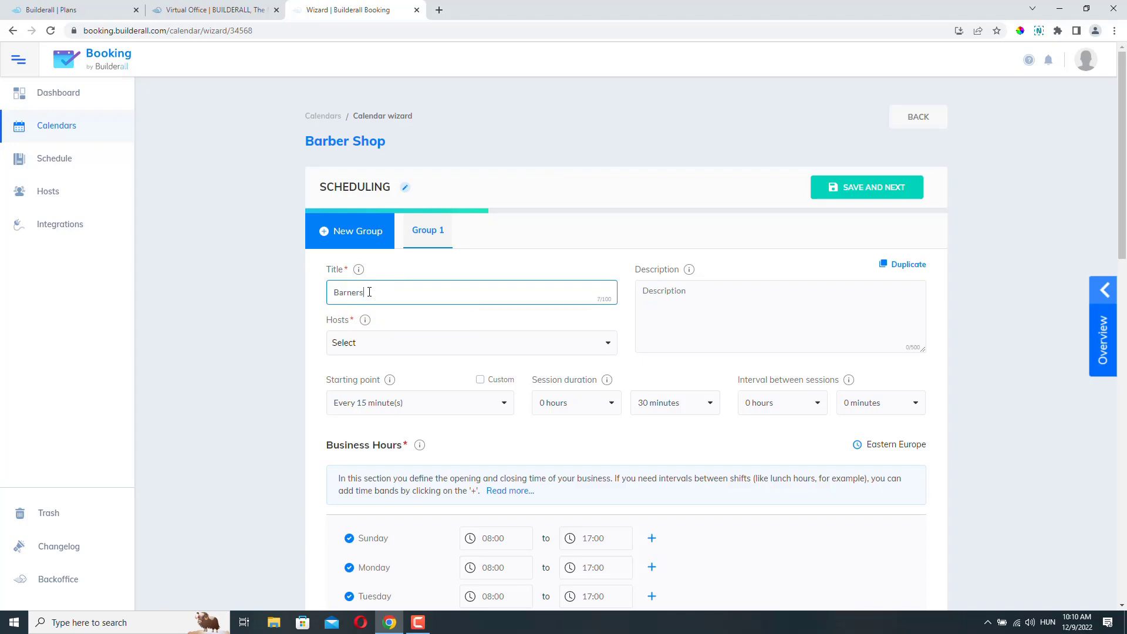
{"action": "key", "text": "BackSpace"}
{"action": "key", "text": "BackSpace"}
{"action": "key", "text": "BackSpace"}
{"action": "type", "text": "bers"}
{"action": "left_click", "coordinate": [536, 327]}
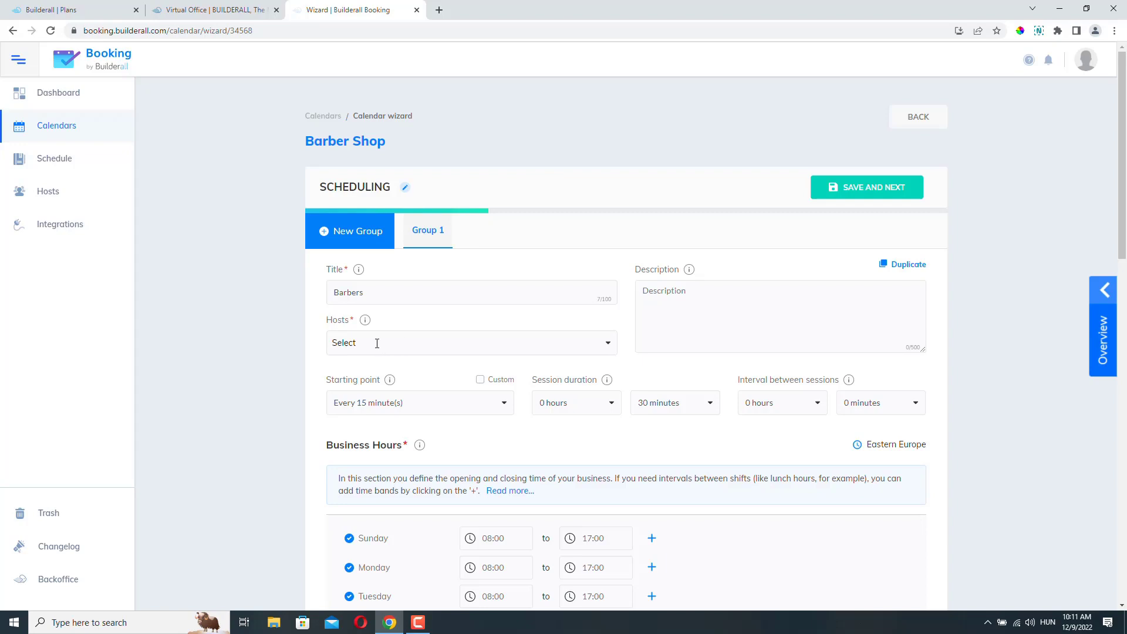
{"action": "left_click", "coordinate": [377, 342]}
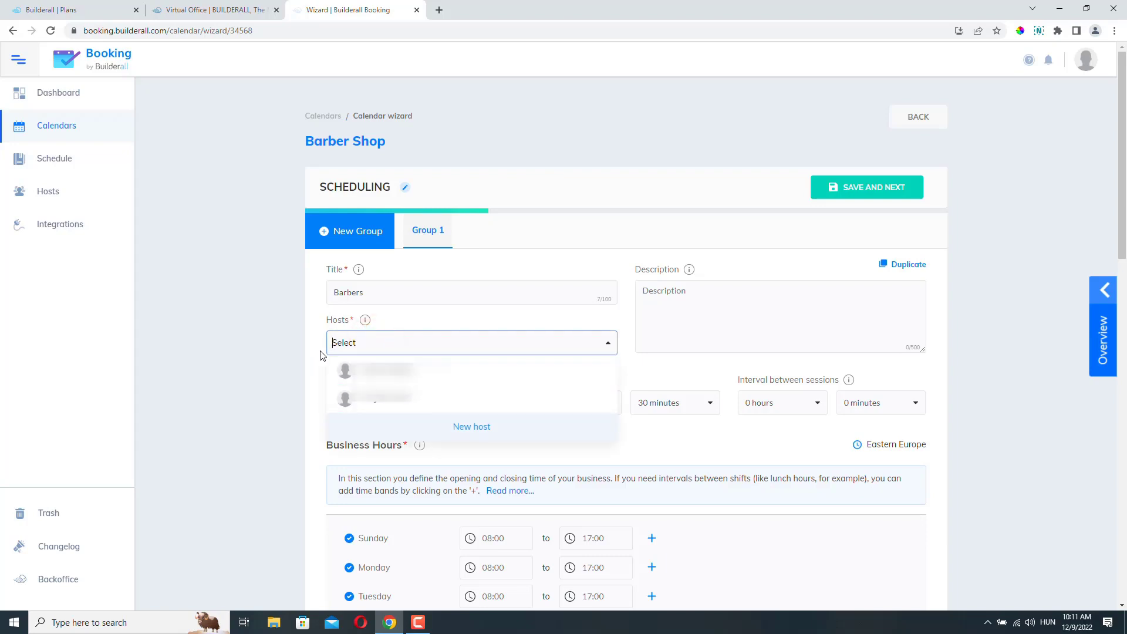
- Create a new host with the host's name, a pasted e-mail and a United States phone number
{"action": "left_click", "coordinate": [479, 427]}
{"action": "left_click", "coordinate": [422, 292]}
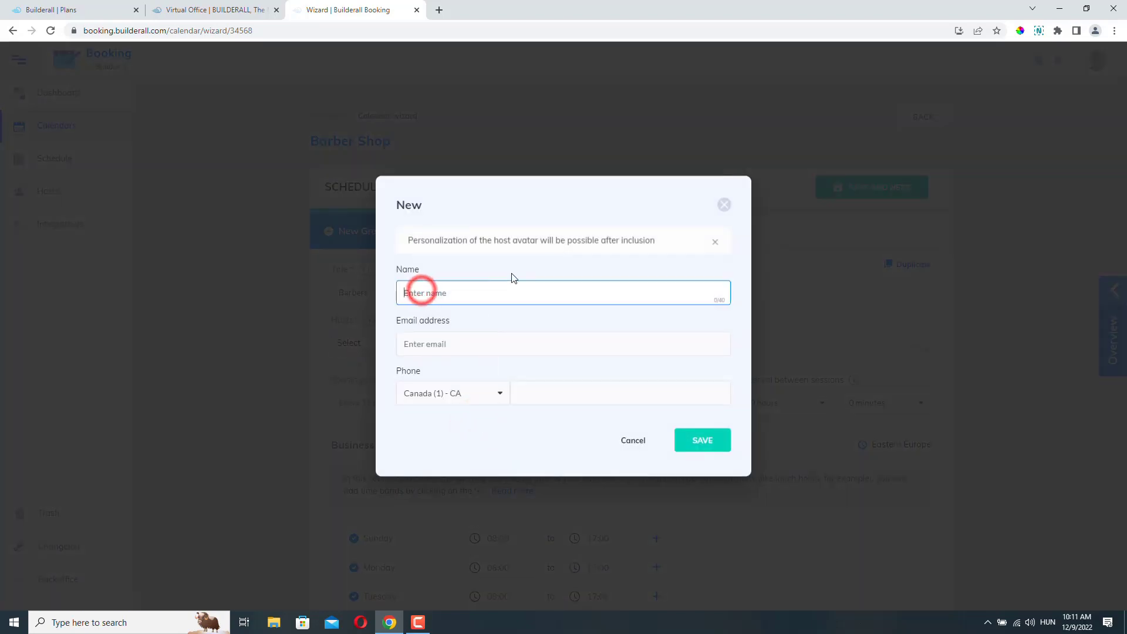
{"action": "type", "text": "Bill Barber"}
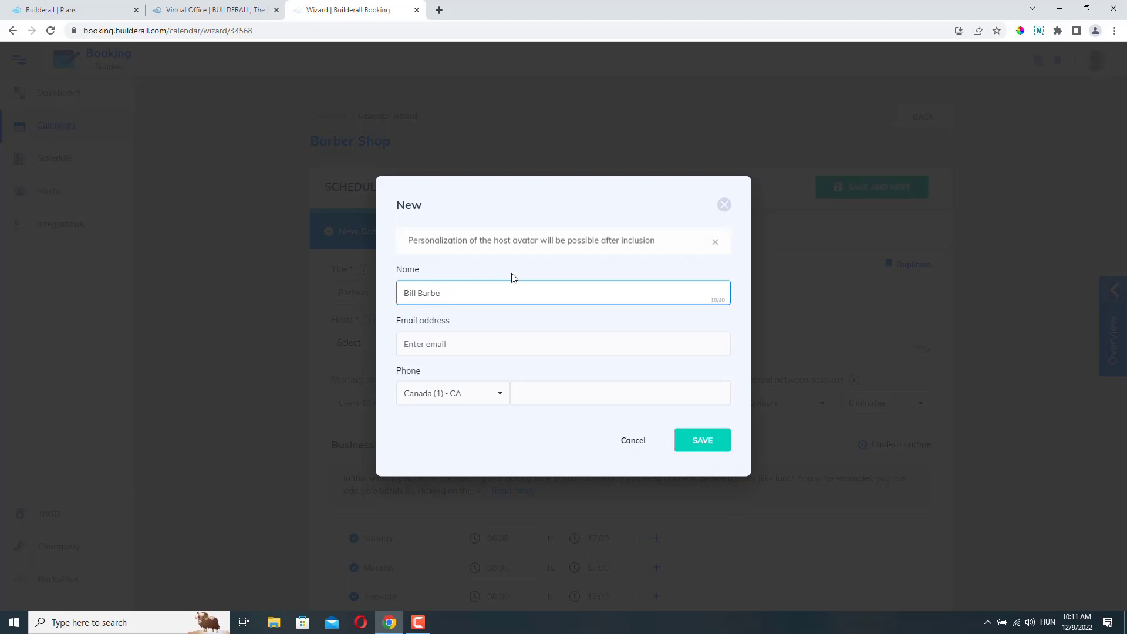
{"action": "left_click", "coordinate": [505, 345]}
{"action": "key", "text": "ctrl+v"}
{"action": "left_click", "coordinate": [498, 393]}
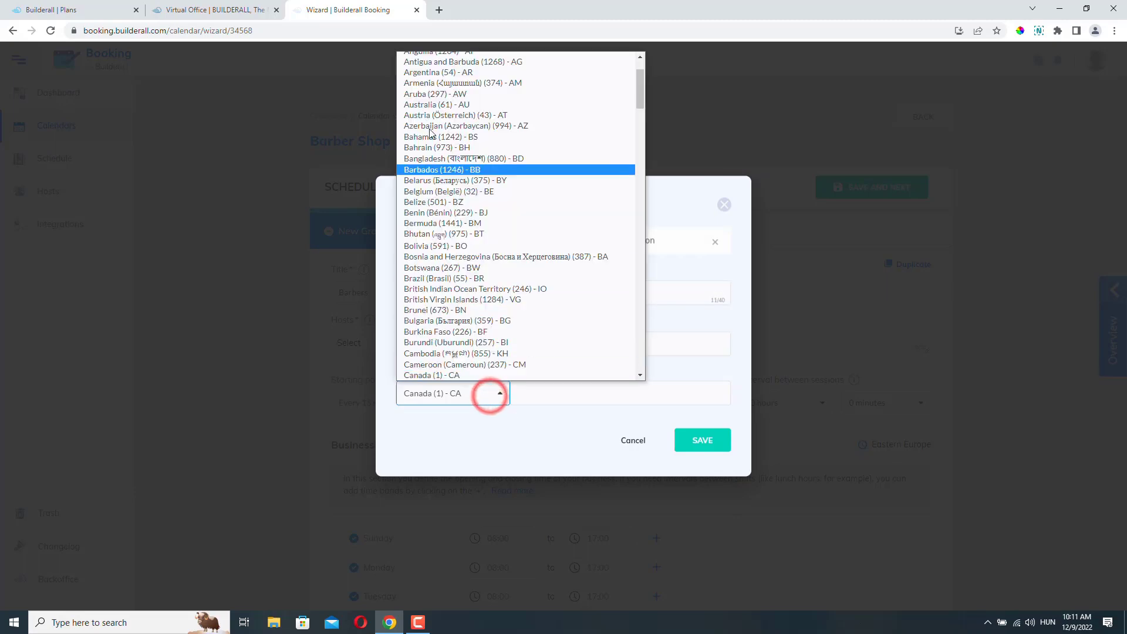
{"action": "left_click", "coordinate": [572, 388]}
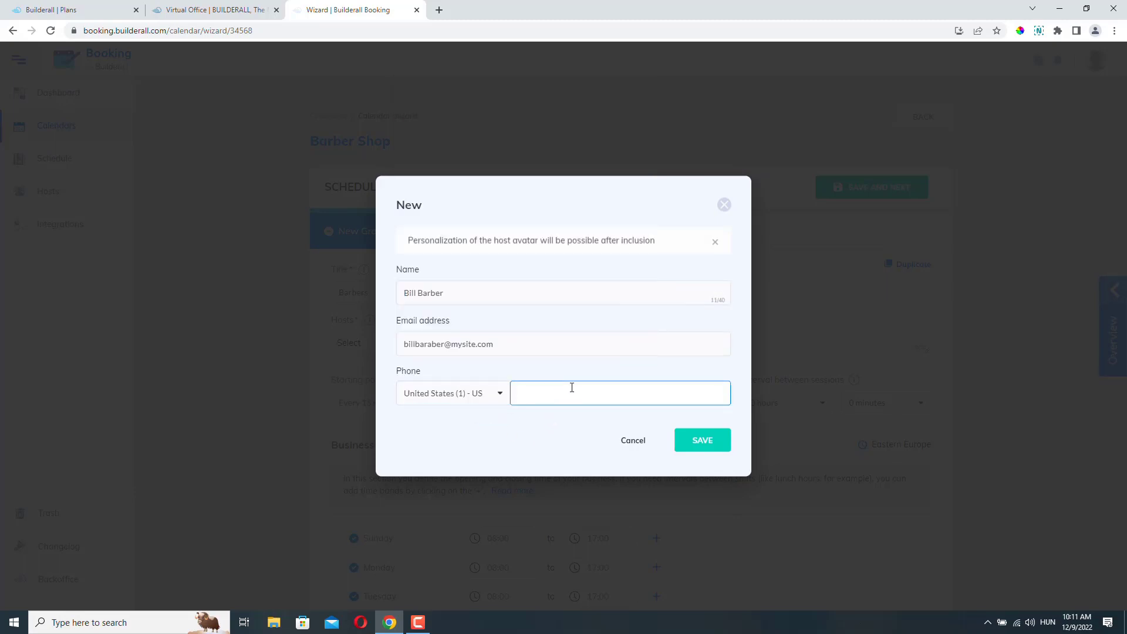
{"action": "type", "text": "5555555"}
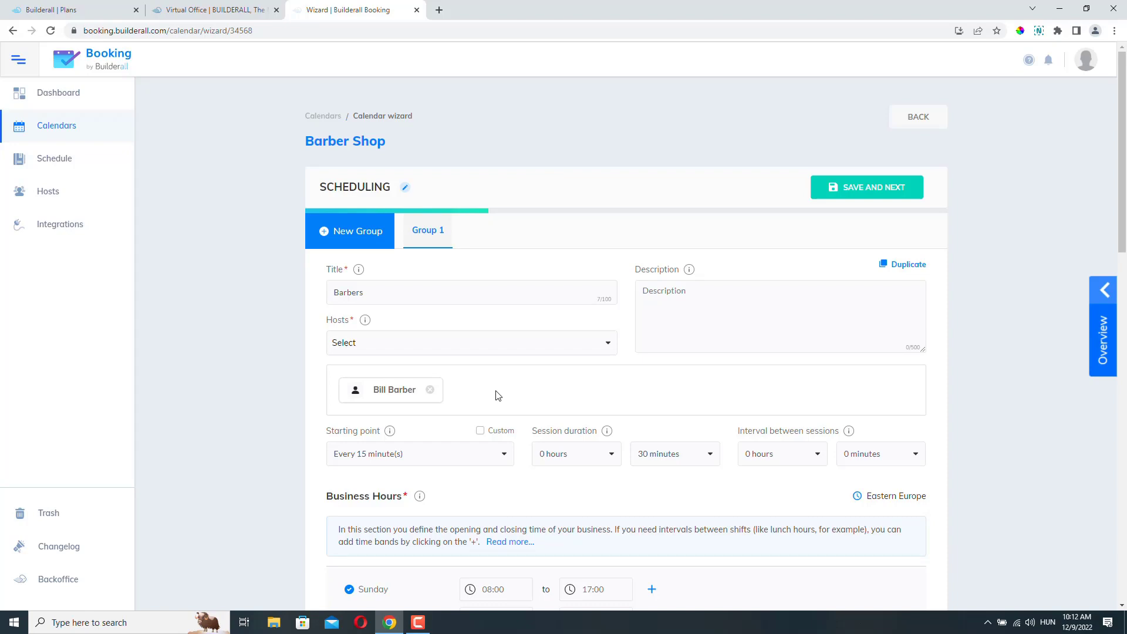
- Set a 10-minute interval between the Barbers group's 30-minute sessions
{"action": "scroll", "coordinate": [500, 397], "scroll_direction": "down", "scroll_amount": 3}
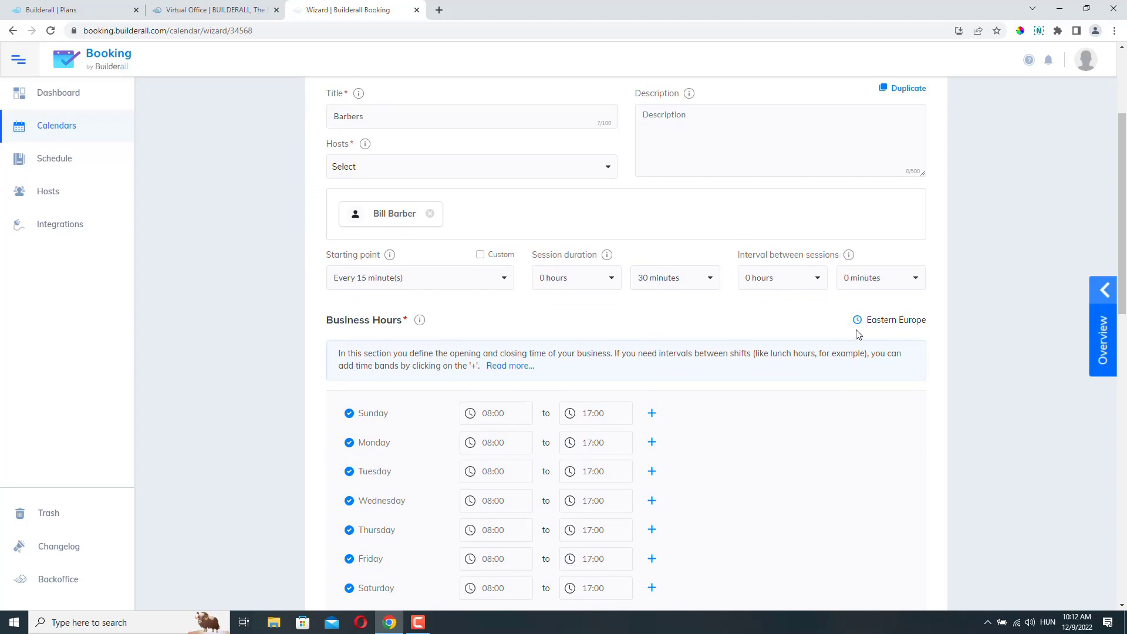
{"action": "mouse_move", "coordinate": [394, 259]}
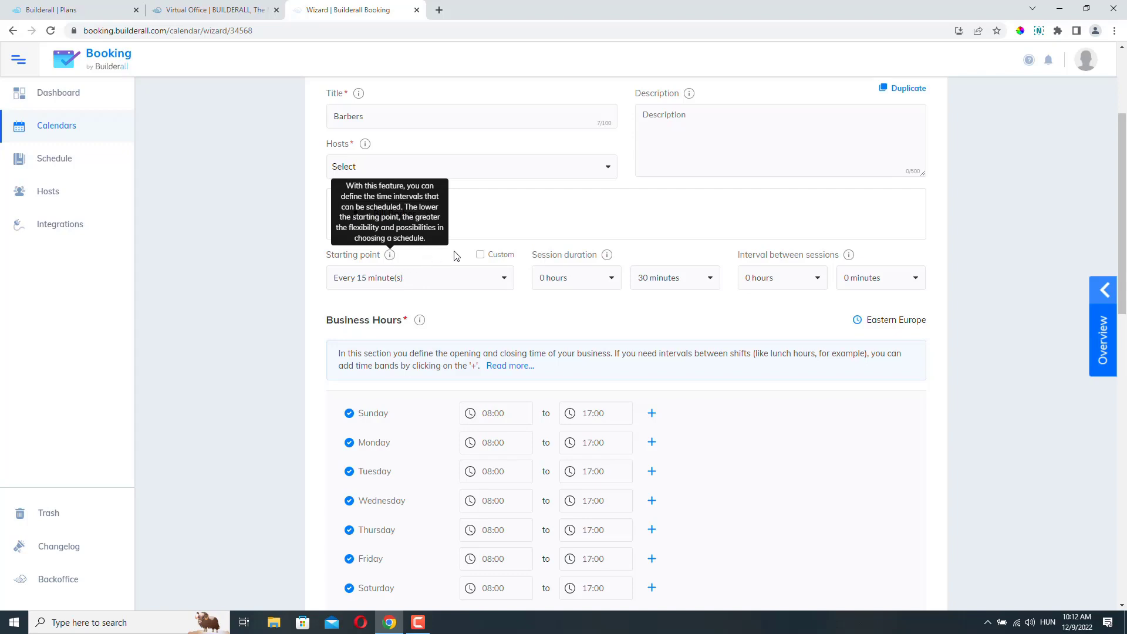
{"action": "mouse_move", "coordinate": [850, 259]}
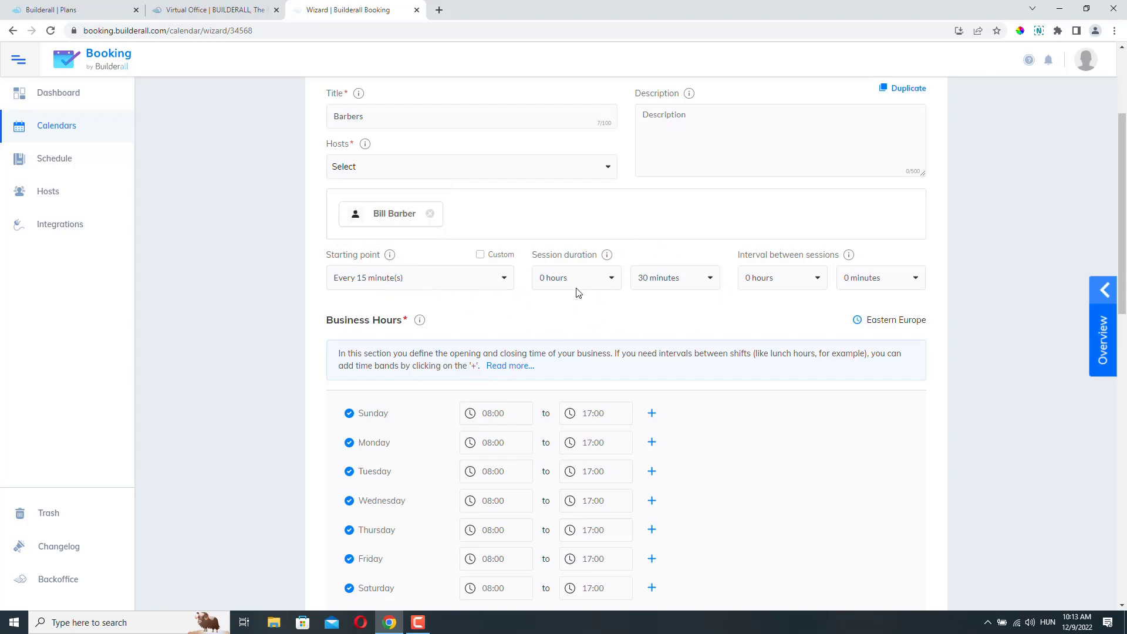
{"action": "mouse_move", "coordinate": [608, 257]}
{"action": "left_click", "coordinate": [915, 278]}
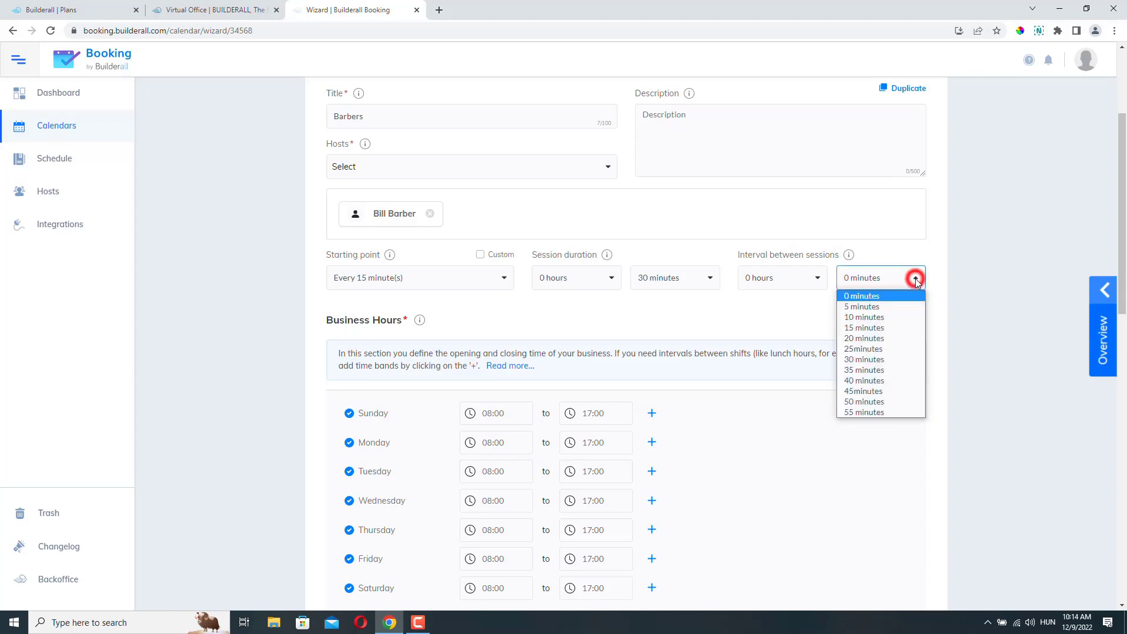
{"action": "left_click", "coordinate": [886, 313]}
{"action": "left_click", "coordinate": [970, 287]}
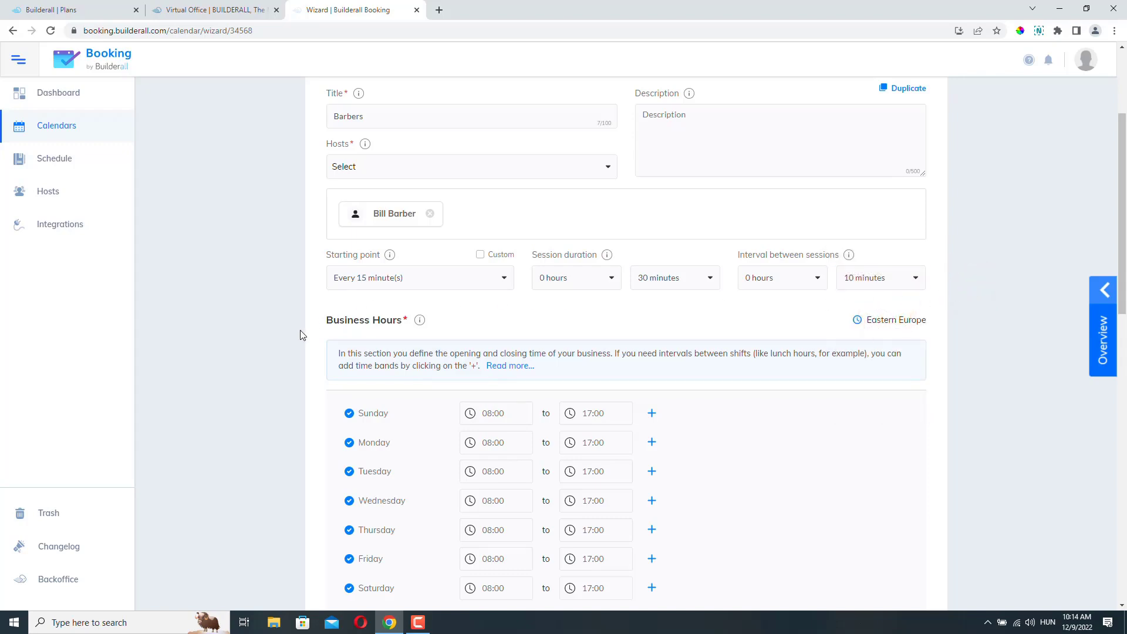
- Turn Sunday off in business hours and make Saturday close at 12:00 instead of 17:00
{"action": "scroll", "coordinate": [592, 319], "scroll_direction": "down", "scroll_amount": 3}
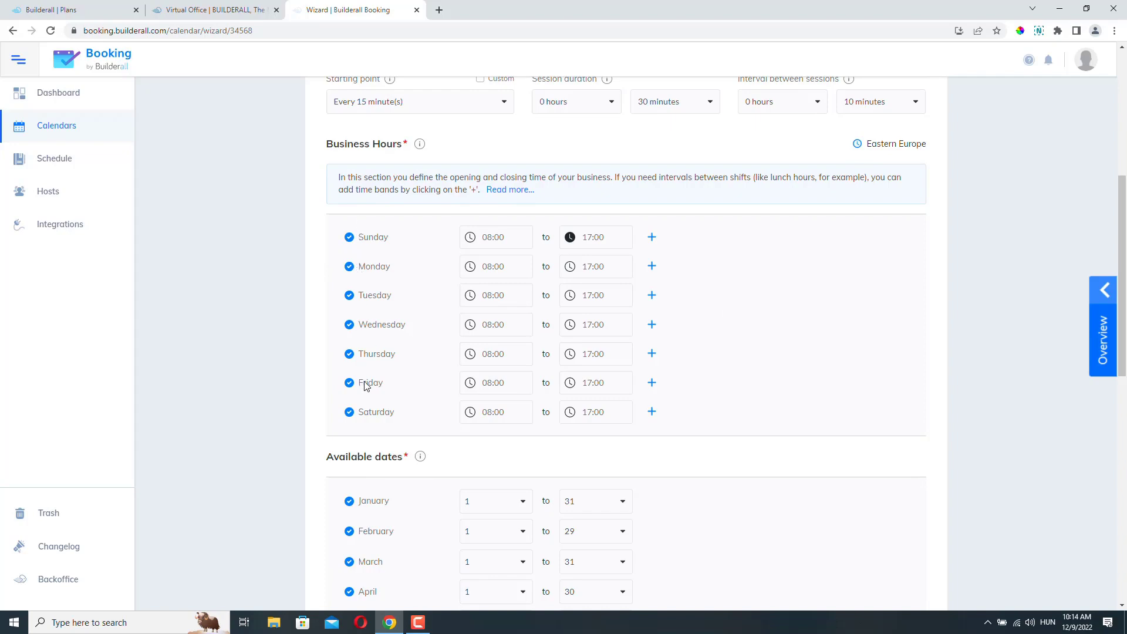
{"action": "left_click", "coordinate": [350, 237]}
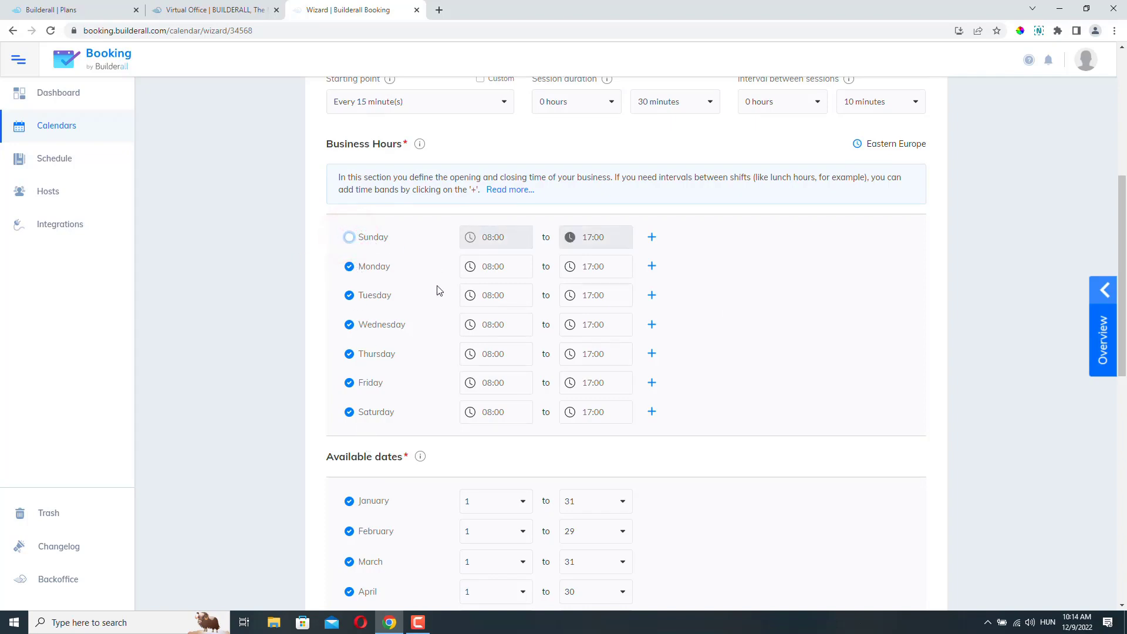
{"action": "left_click", "coordinate": [596, 412]}
{"action": "left_click", "coordinate": [593, 369]}
{"action": "left_click", "coordinate": [593, 369]}
{"action": "left_click", "coordinate": [594, 370]}
{"action": "left_click", "coordinate": [594, 371]}
{"action": "left_click", "coordinate": [594, 373]}
{"action": "left_click", "coordinate": [636, 389]}
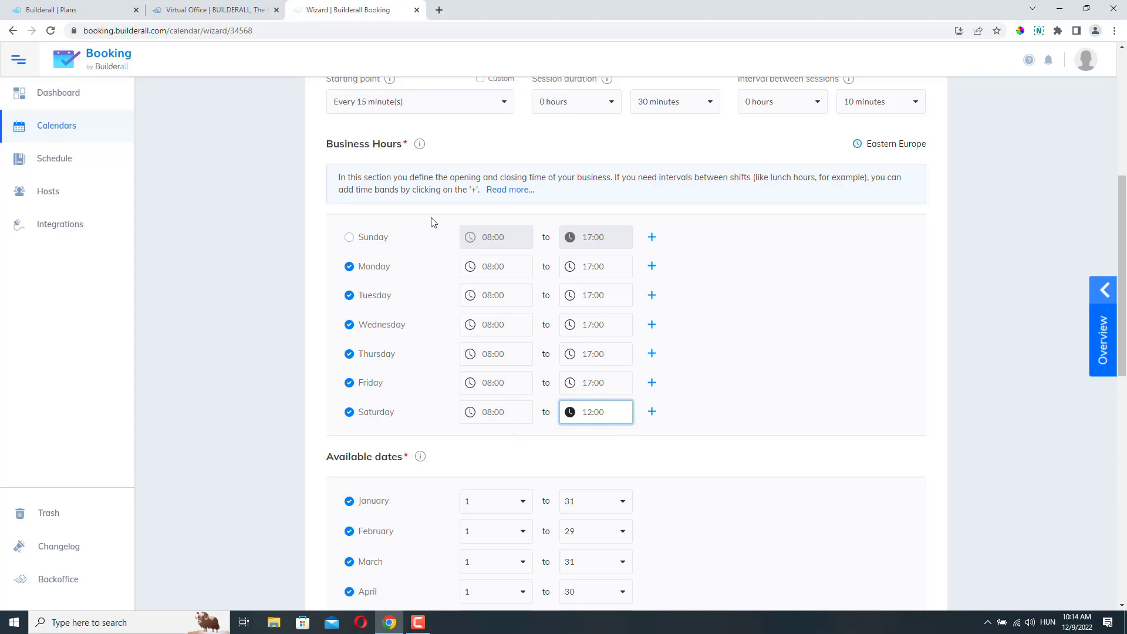
- Limit December's available dates to days 1 through 30
{"action": "scroll", "coordinate": [790, 303], "scroll_direction": "down", "scroll_amount": 5}
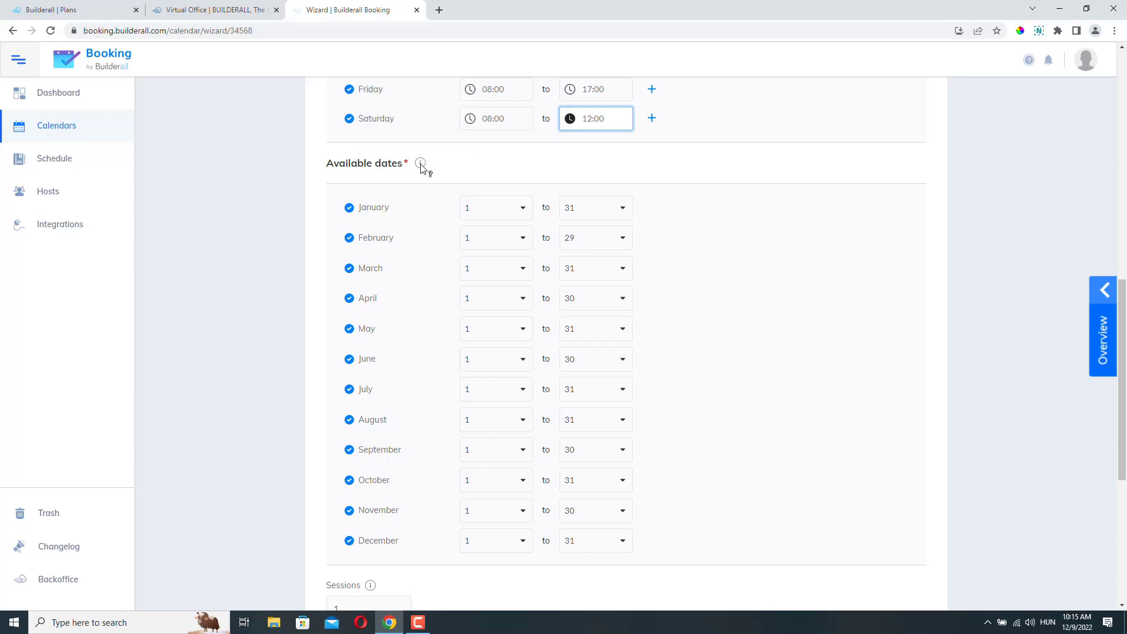
{"action": "mouse_move", "coordinate": [421, 167]}
{"action": "scroll", "coordinate": [561, 342], "scroll_direction": "down", "scroll_amount": 1}
{"action": "scroll", "coordinate": [560, 341], "scroll_direction": "down", "scroll_amount": 3}
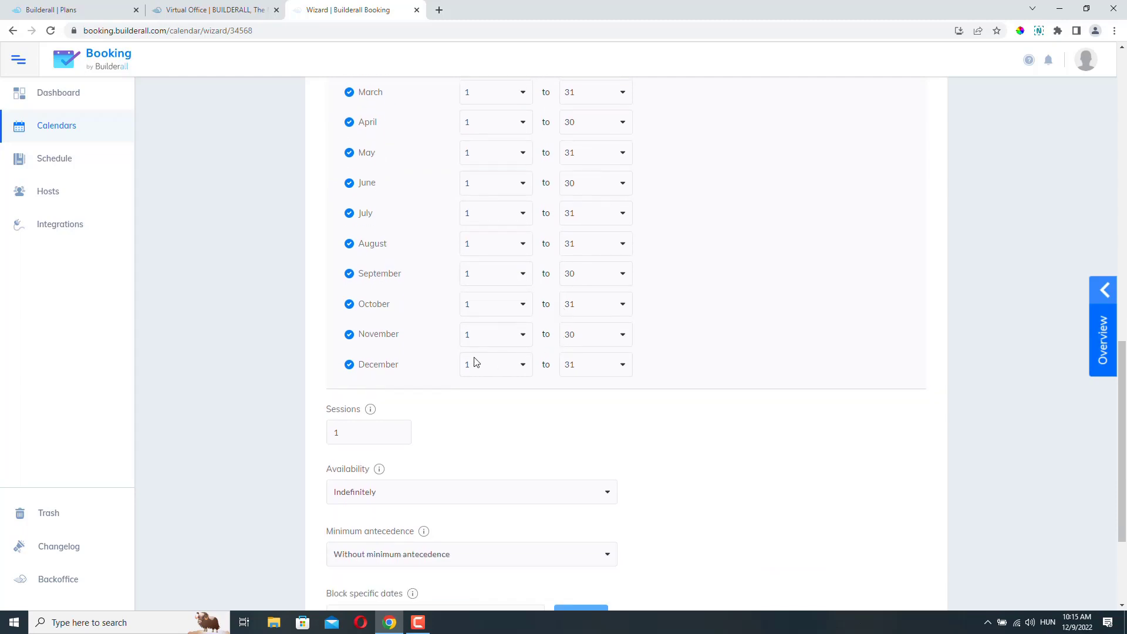
{"action": "left_click", "coordinate": [593, 364]}
{"action": "left_click", "coordinate": [620, 365]}
{"action": "left_click", "coordinate": [579, 583]}
{"action": "scroll", "coordinate": [696, 411], "scroll_direction": "down", "scroll_amount": 3}
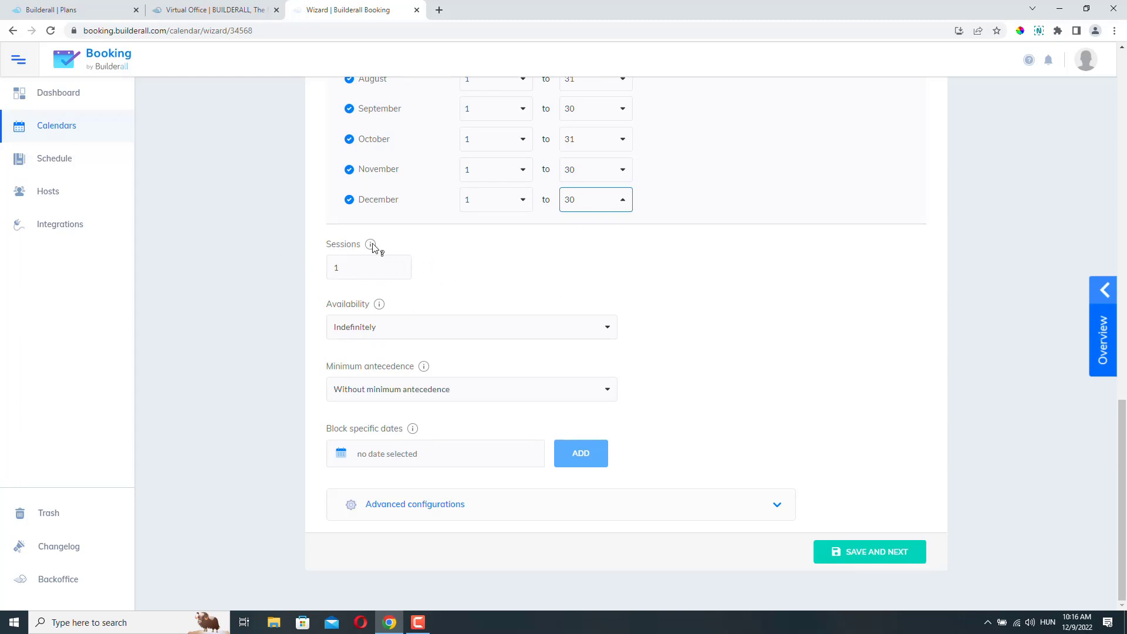
{"action": "mouse_move", "coordinate": [372, 246]}
{"action": "left_click", "coordinate": [352, 262]}
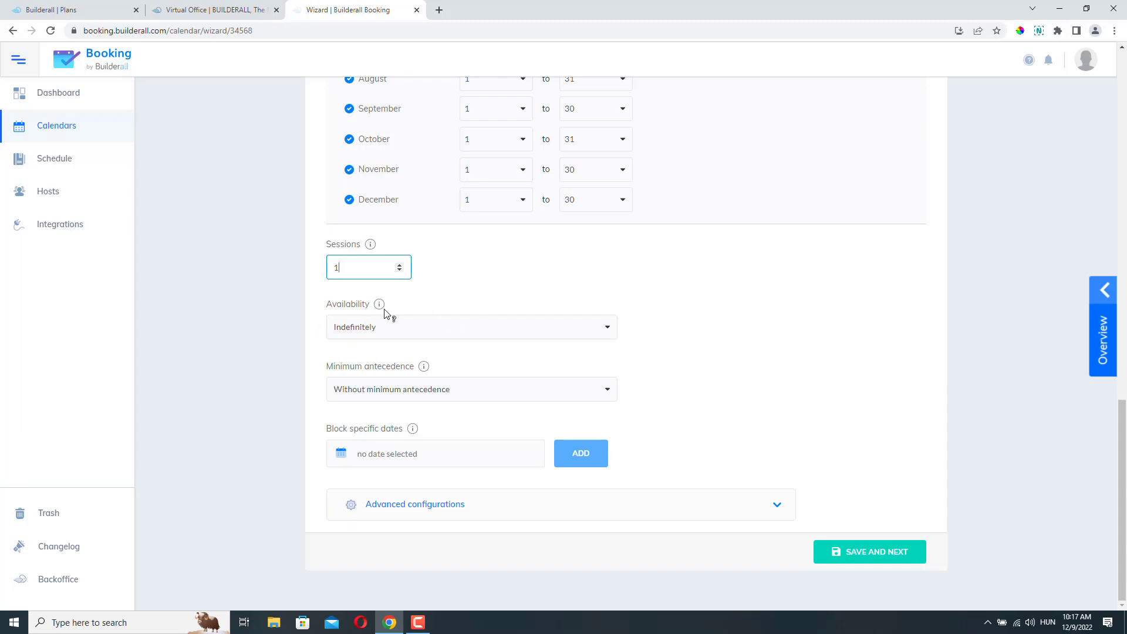
{"action": "mouse_move", "coordinate": [380, 306]}
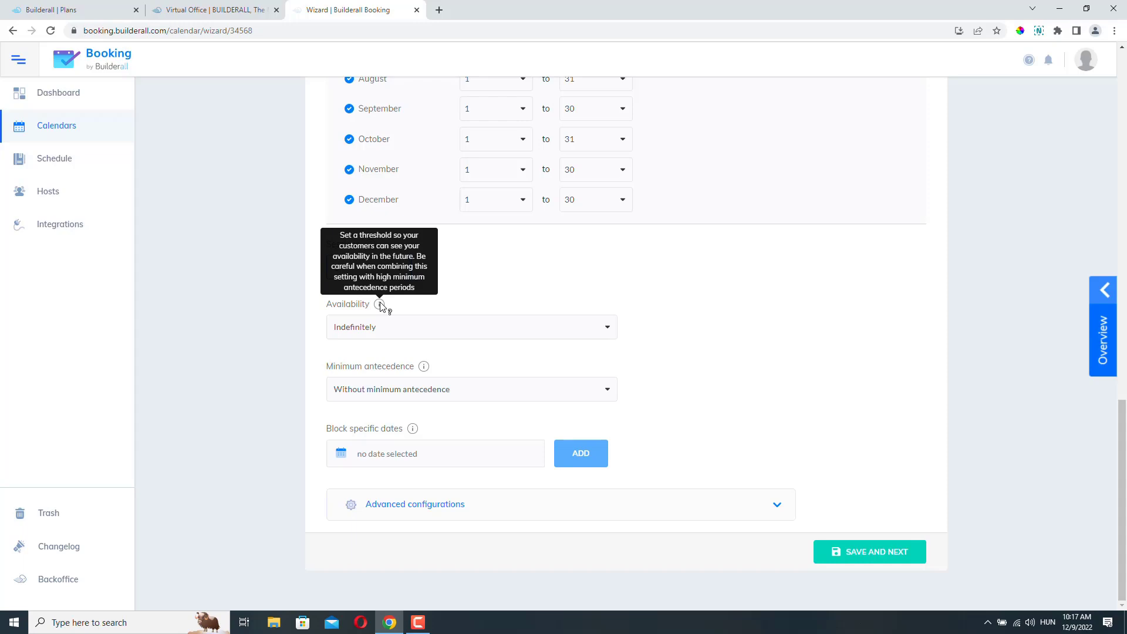
{"action": "left_click", "coordinate": [420, 330]}
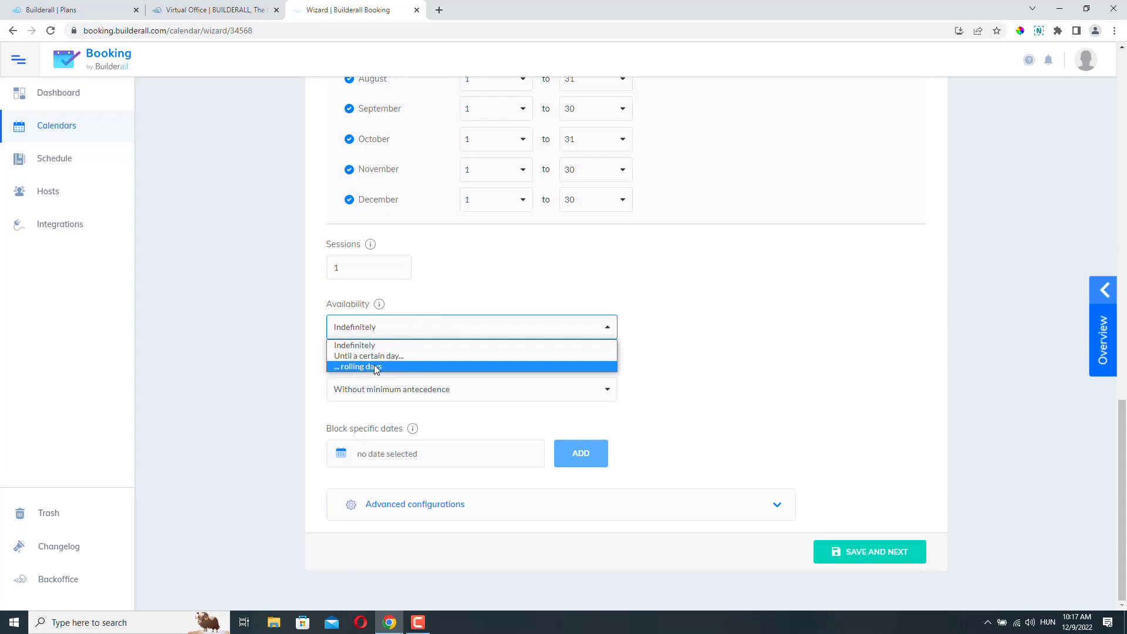
{"action": "left_click", "coordinate": [662, 324]}
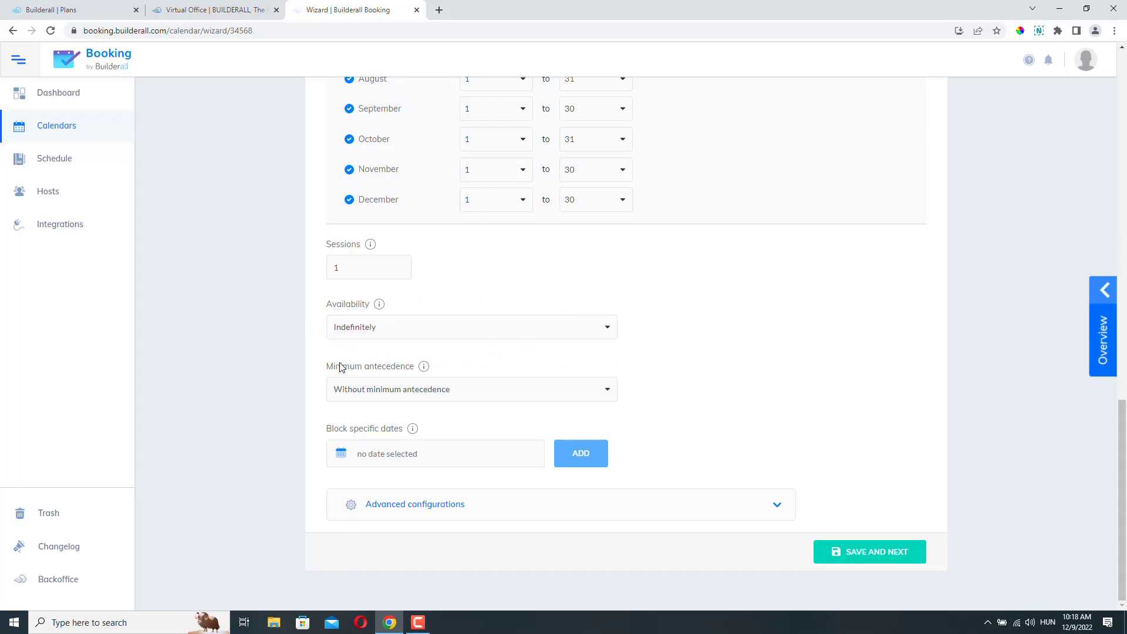
{"action": "left_click_drag", "start_coordinate": [324, 367], "coordinate": [418, 367]}
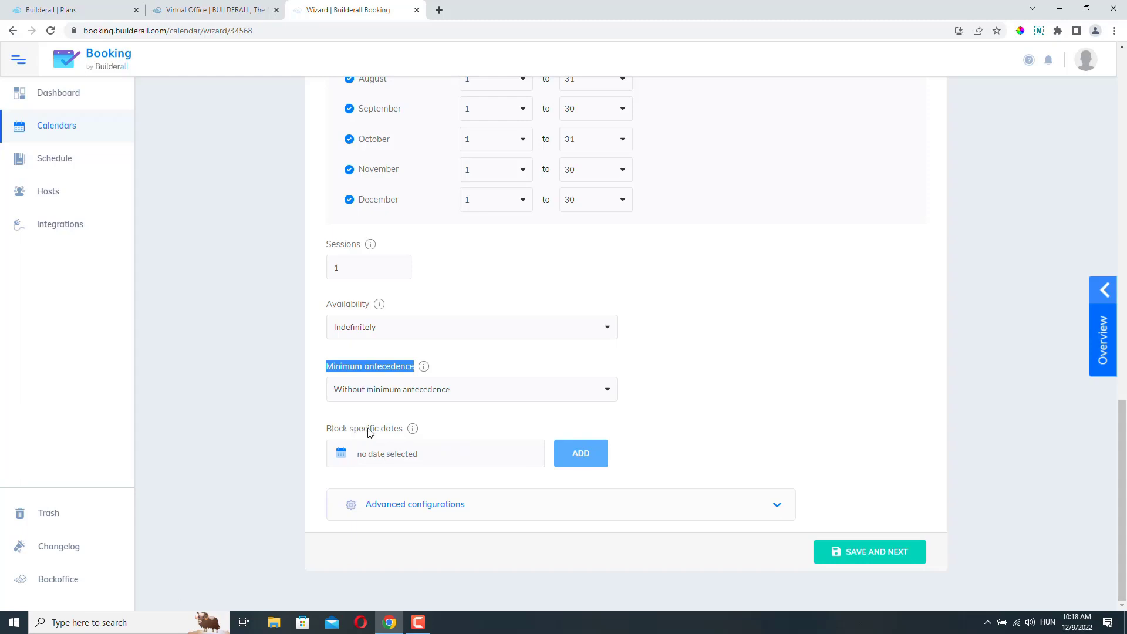
- Expand Advanced configurations and review its approval, cancellation, rescheduling and scheduling-limit options
{"action": "left_click", "coordinate": [765, 512]}
{"action": "scroll", "coordinate": [771, 399], "scroll_direction": "down", "scroll_amount": 4}
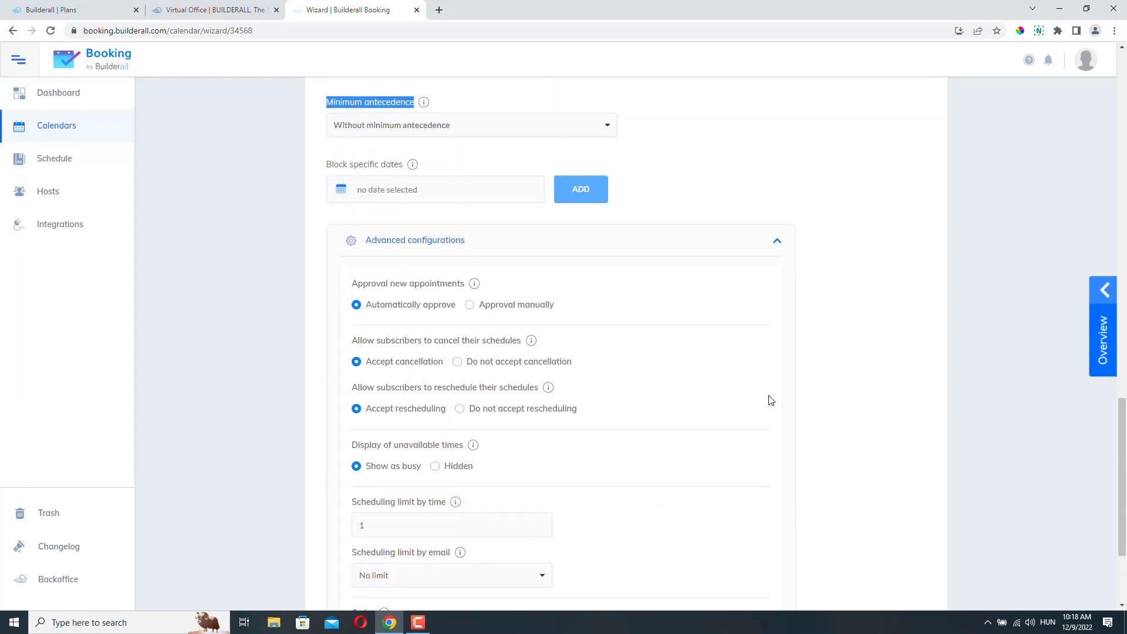
{"action": "scroll", "coordinate": [762, 368], "scroll_direction": "down", "scroll_amount": 2}
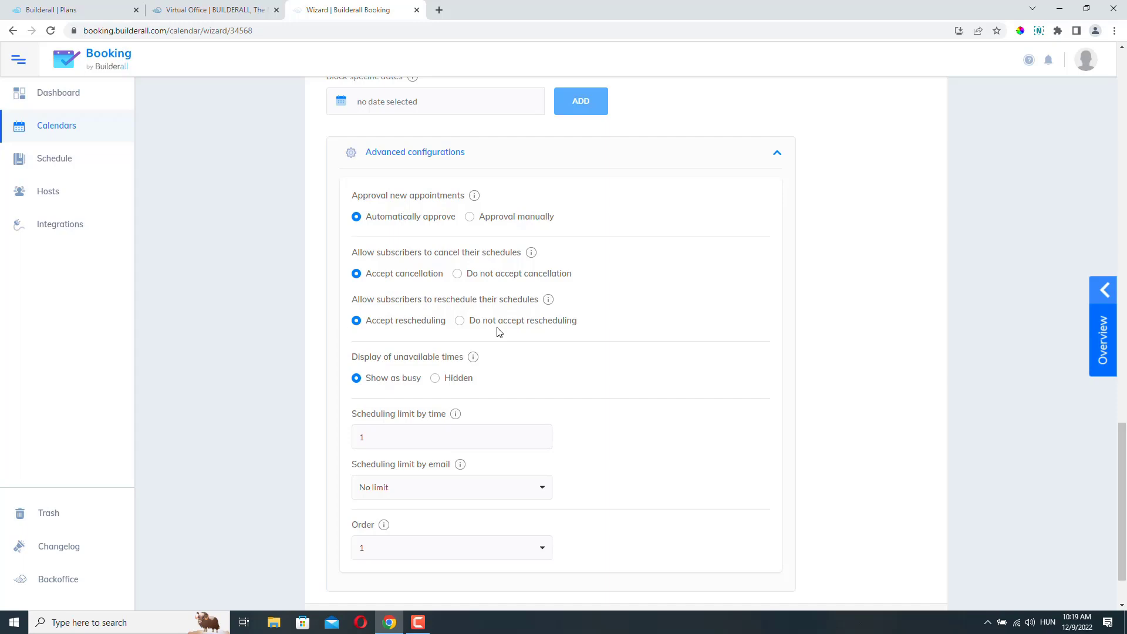
{"action": "scroll", "coordinate": [498, 332], "scroll_direction": "down", "scroll_amount": 2}
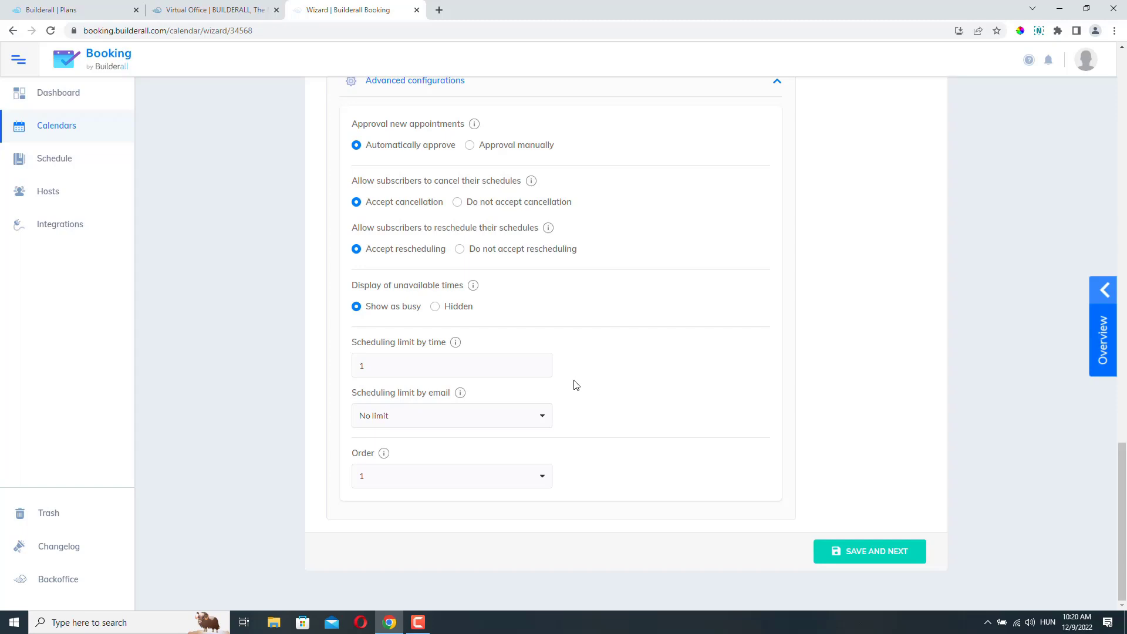
{"action": "mouse_move", "coordinate": [456, 345]}
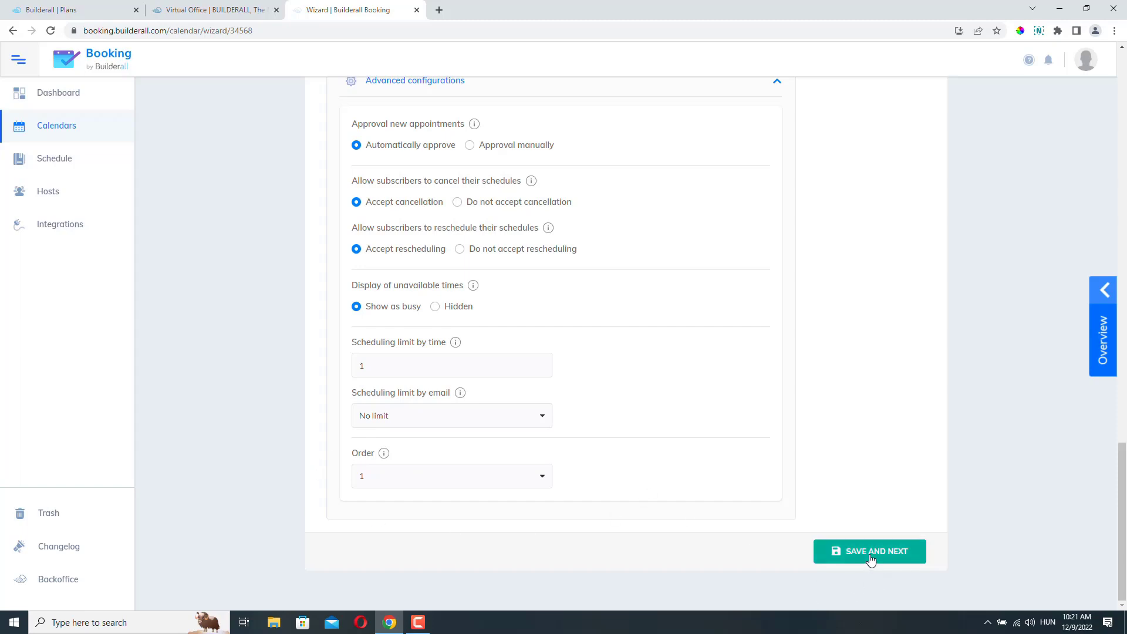
- Save the schedule settings and review the required Name and Email address questions
{"action": "left_click", "coordinate": [855, 552]}
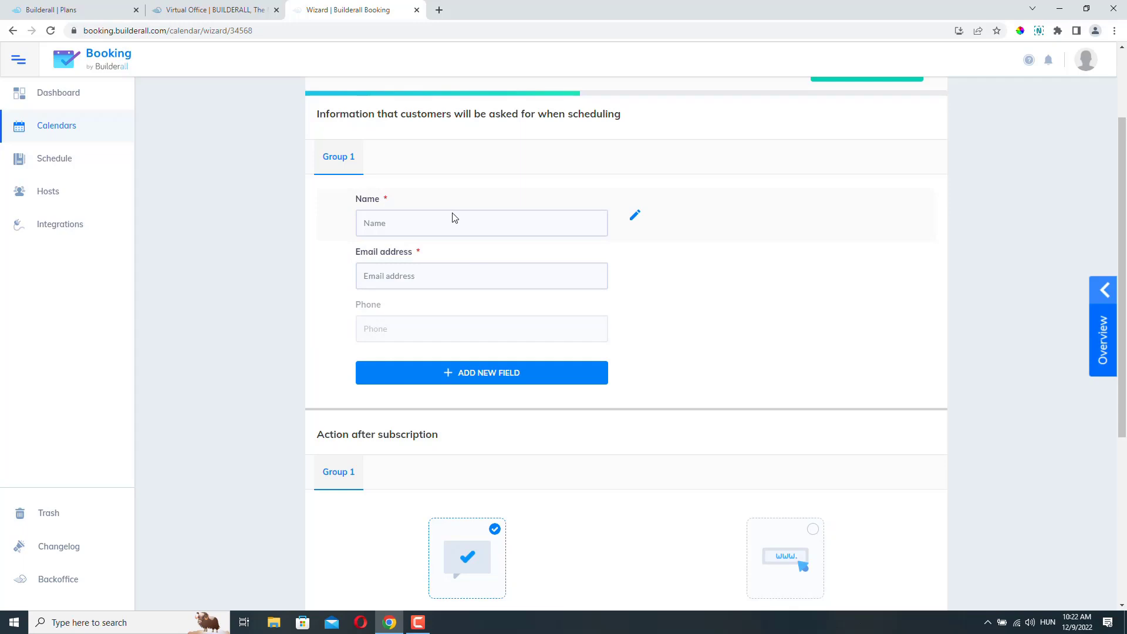
{"action": "left_click", "coordinate": [397, 224]}
{"action": "left_click", "coordinate": [390, 277]}
- Start a new form question, view its Response type options, then cancel it
{"action": "left_click", "coordinate": [487, 376]}
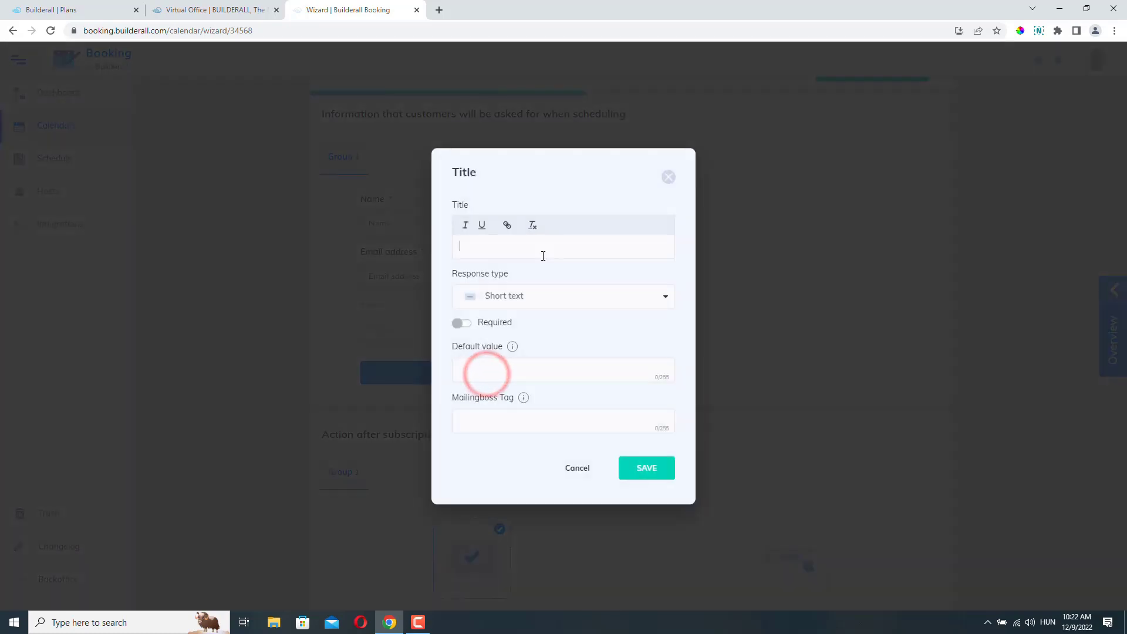
{"action": "left_click", "coordinate": [474, 254]}
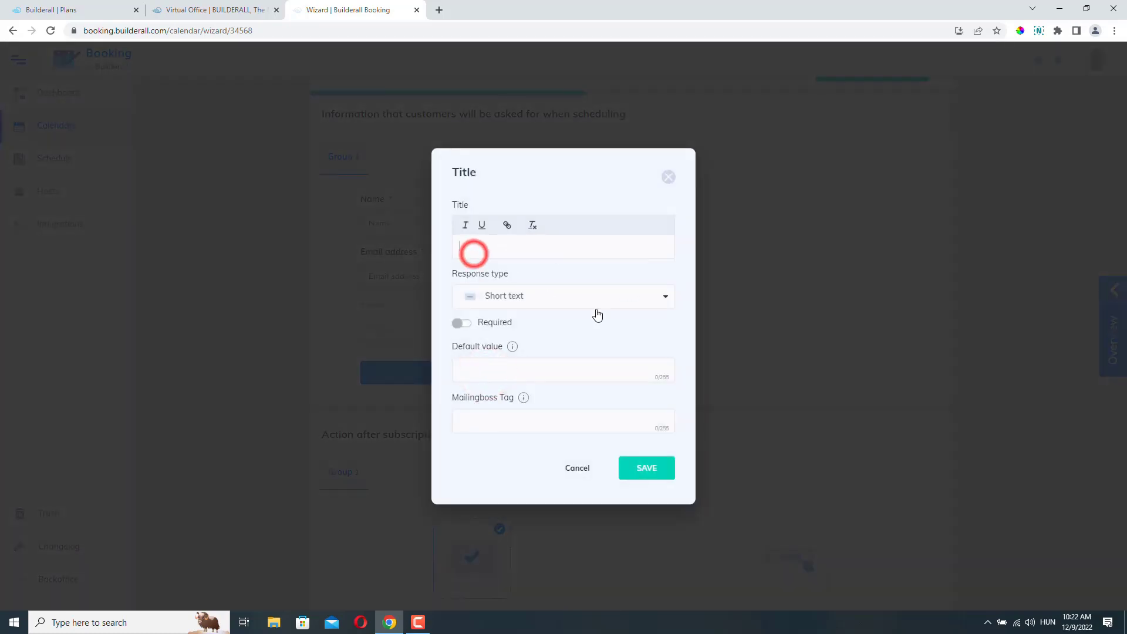
{"action": "left_click", "coordinate": [656, 299]}
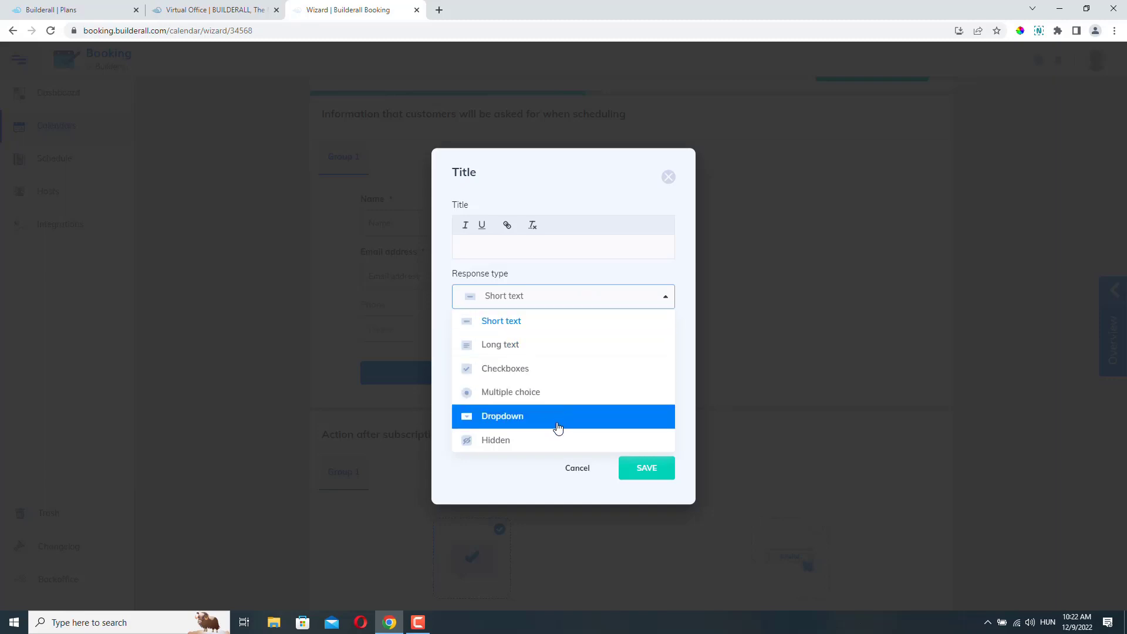
{"action": "left_click", "coordinate": [619, 270]}
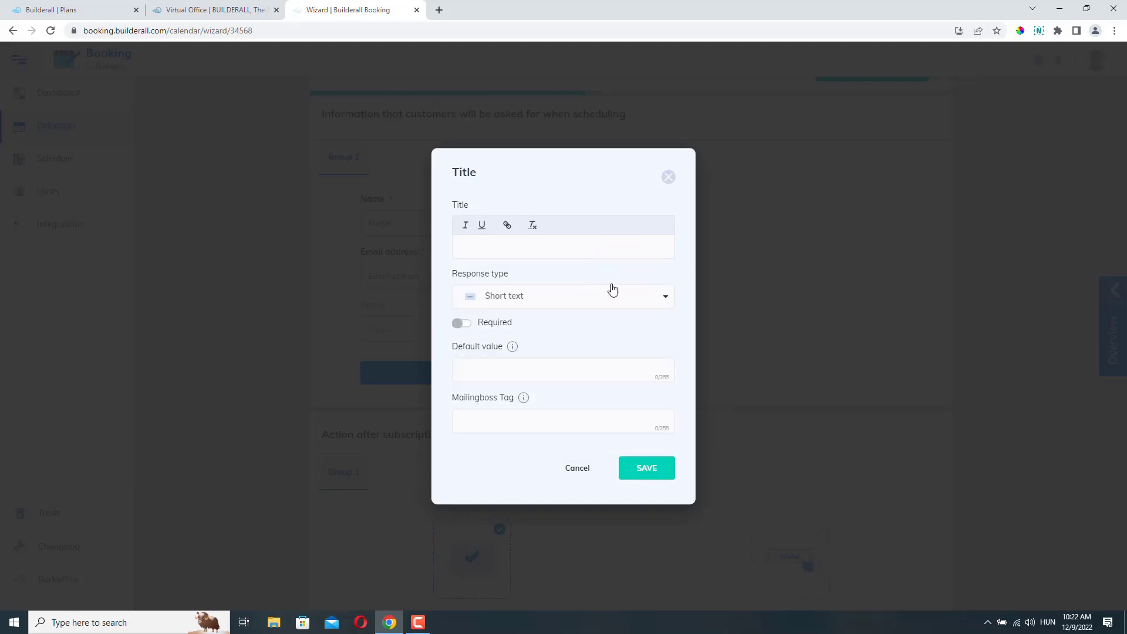
{"action": "left_click", "coordinate": [580, 468]}
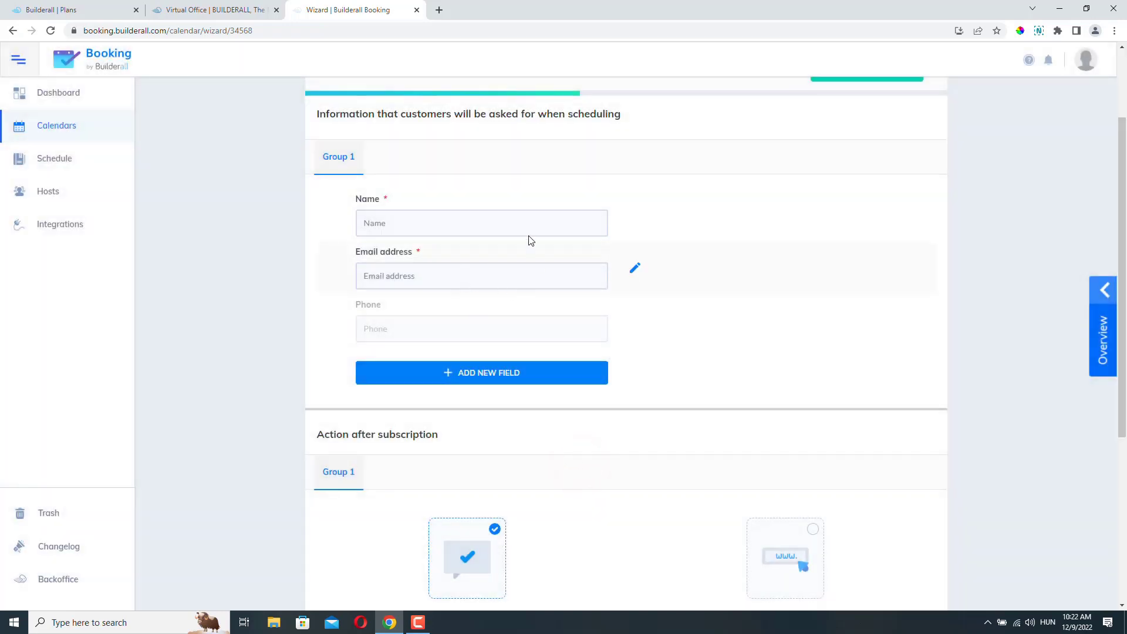
- Try Redirect to URL, then keep the 'Thanks for signing up!' success message after booking
{"action": "scroll", "coordinate": [336, 338], "scroll_direction": "down", "scroll_amount": 4}
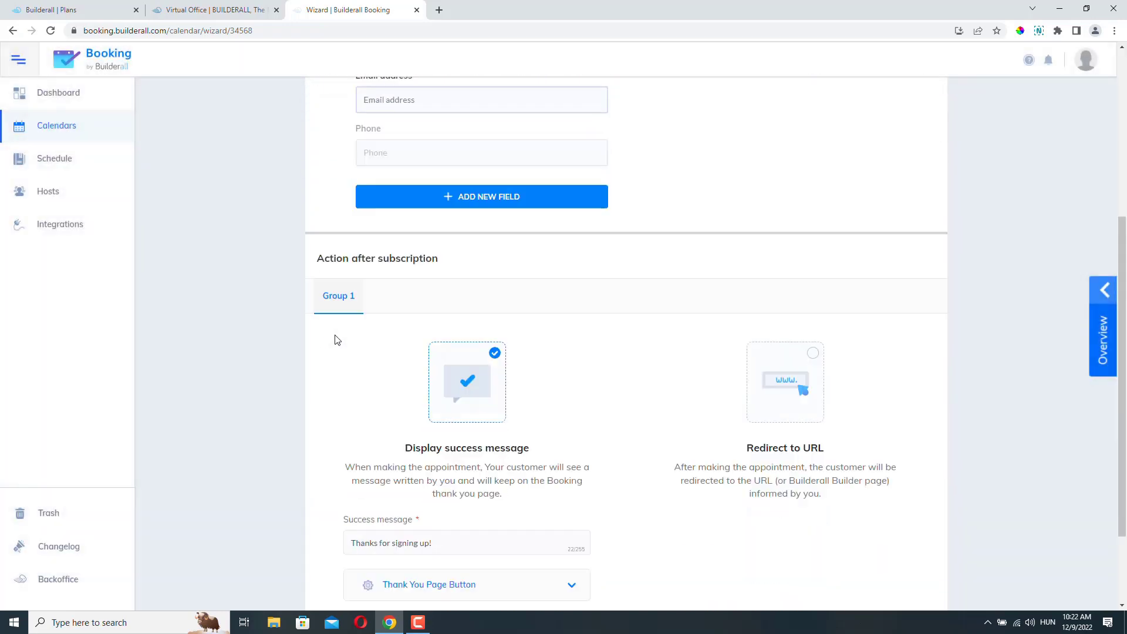
{"action": "scroll", "coordinate": [367, 330], "scroll_direction": "down", "scroll_amount": 1}
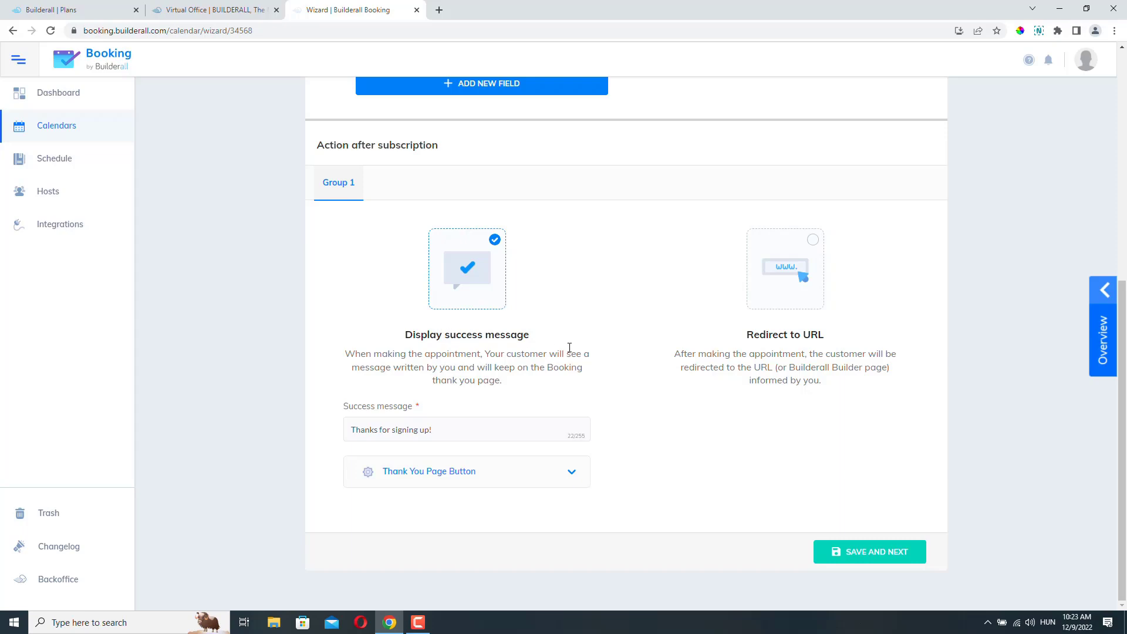
{"action": "left_click", "coordinate": [813, 240]}
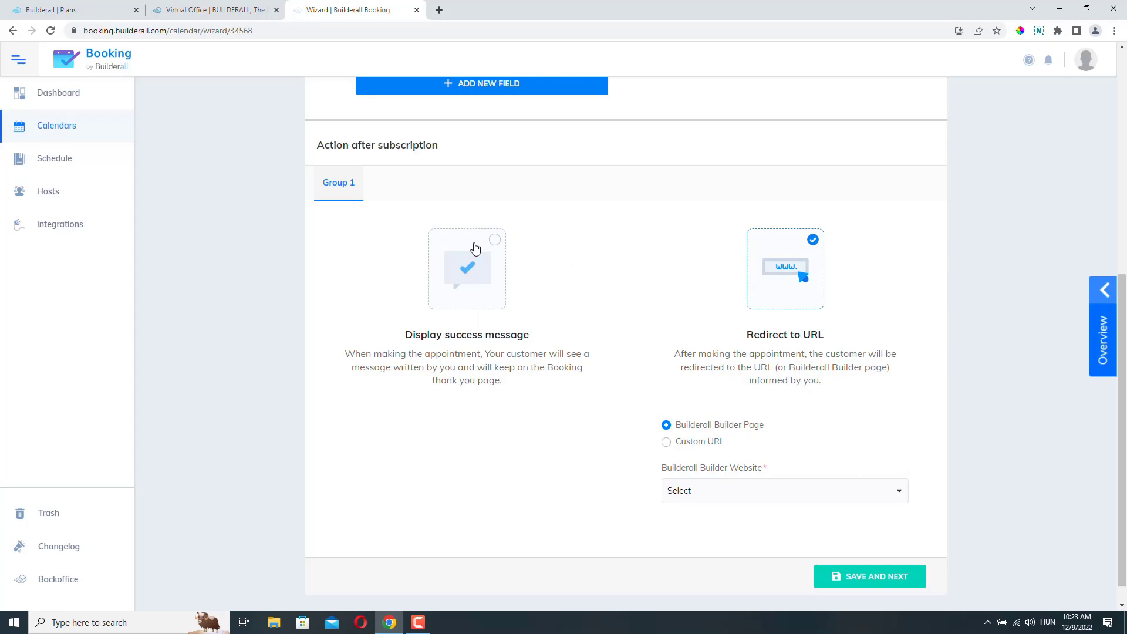
{"action": "left_click", "coordinate": [494, 241]}
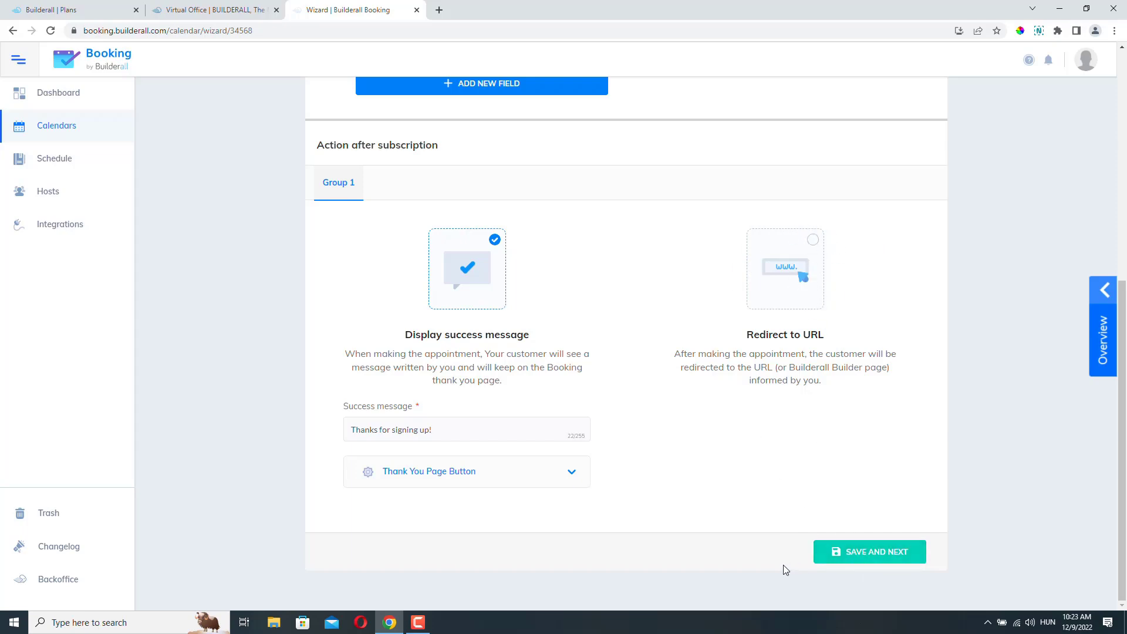
{"action": "left_click", "coordinate": [866, 554]}
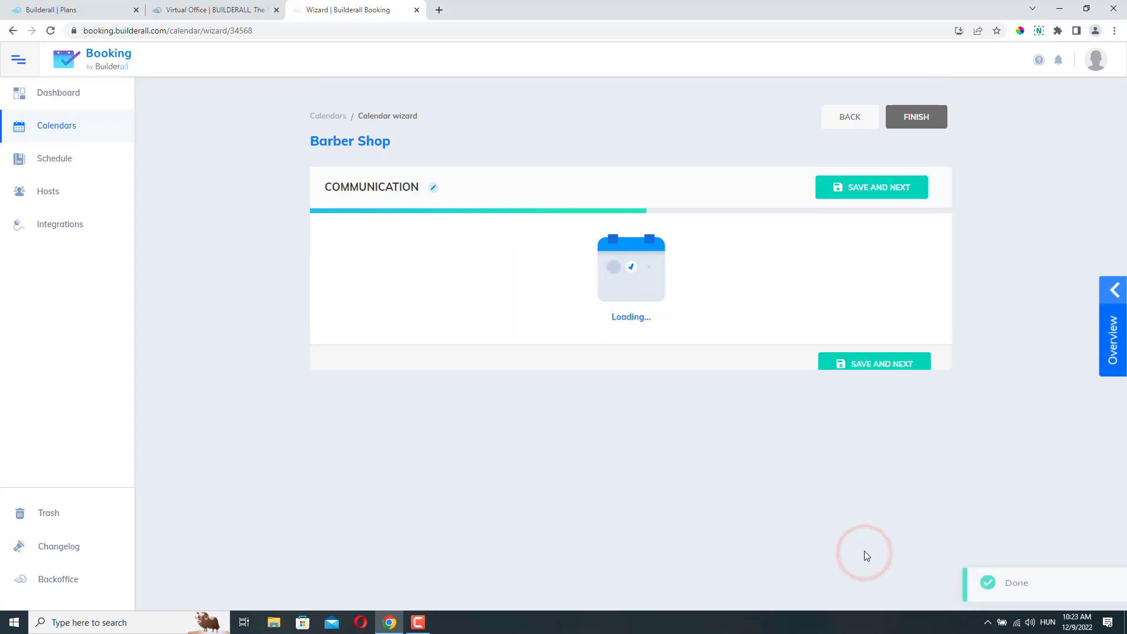
{"action": "scroll", "coordinate": [863, 550], "scroll_direction": "down", "scroll_amount": 1}
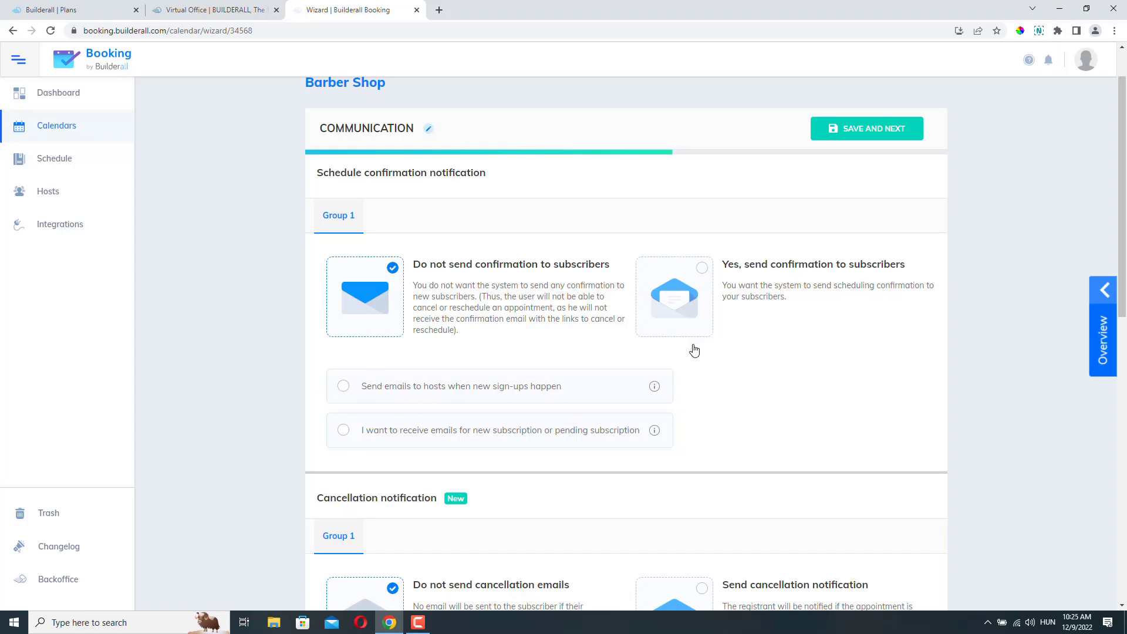
{"action": "scroll", "coordinate": [693, 347], "scroll_direction": "down", "scroll_amount": 6}
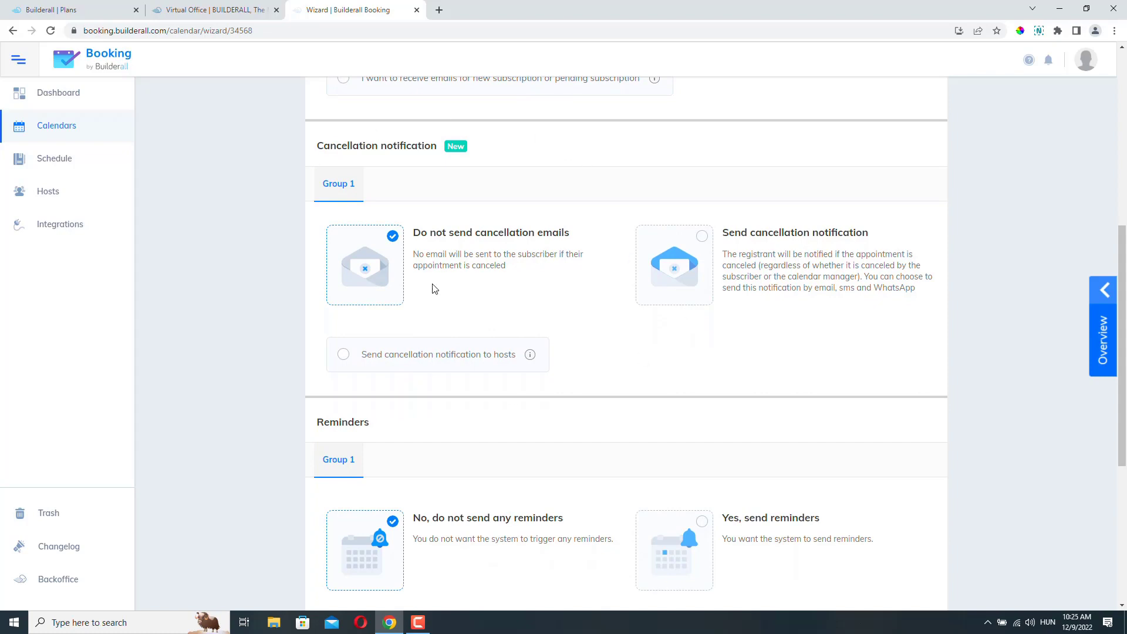
{"action": "scroll", "coordinate": [686, 289], "scroll_direction": "down", "scroll_amount": 5}
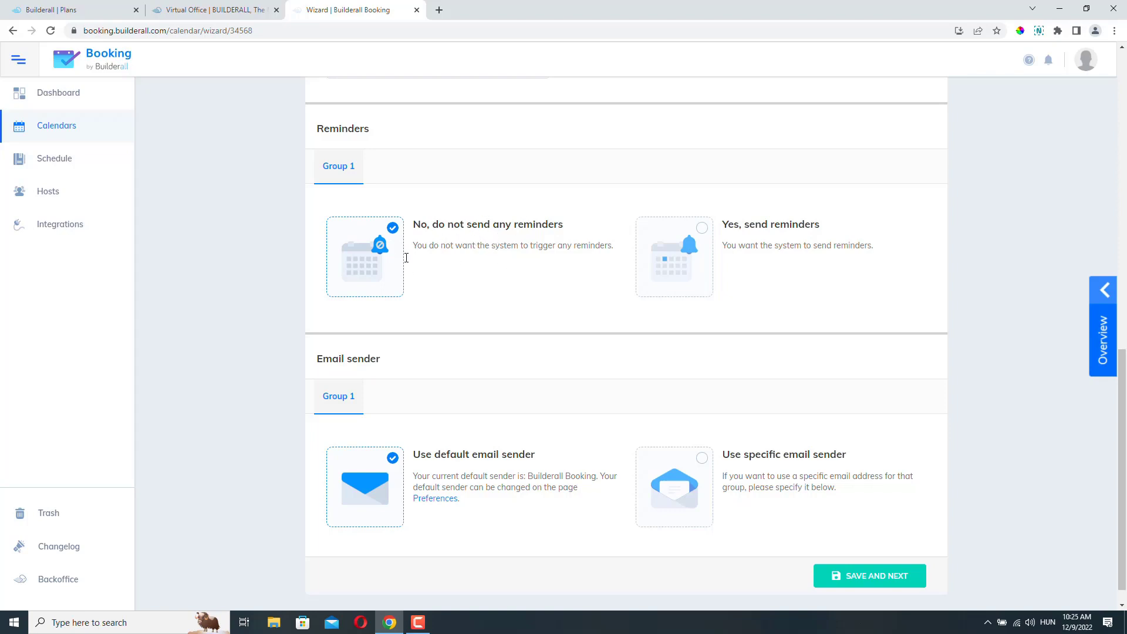
{"action": "left_click", "coordinate": [703, 228]}
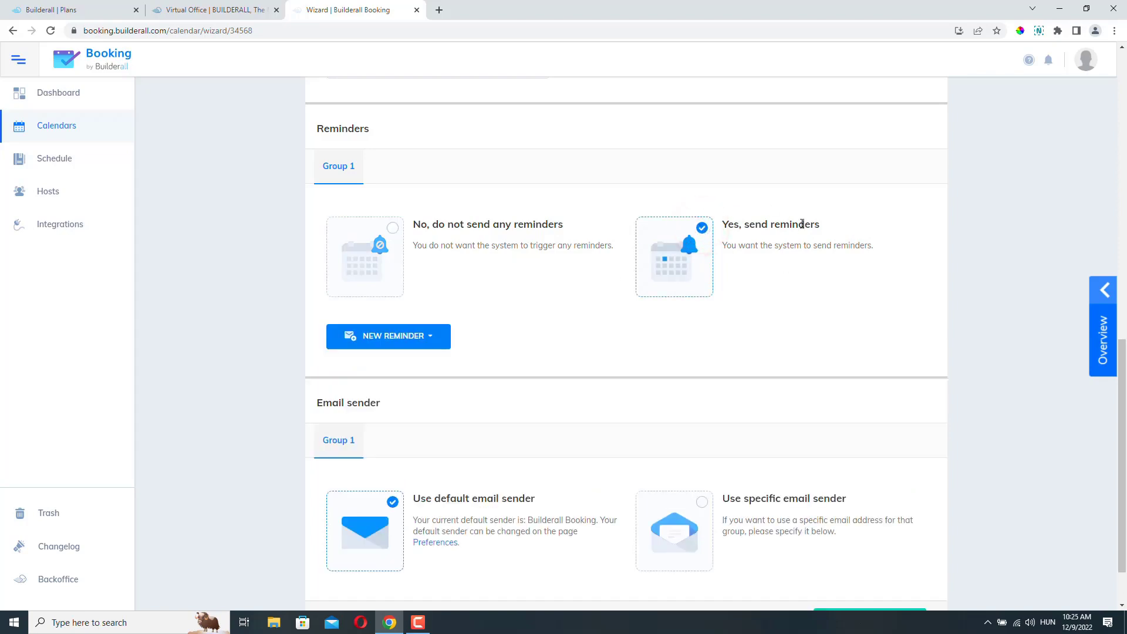
{"action": "left_click", "coordinate": [433, 340]}
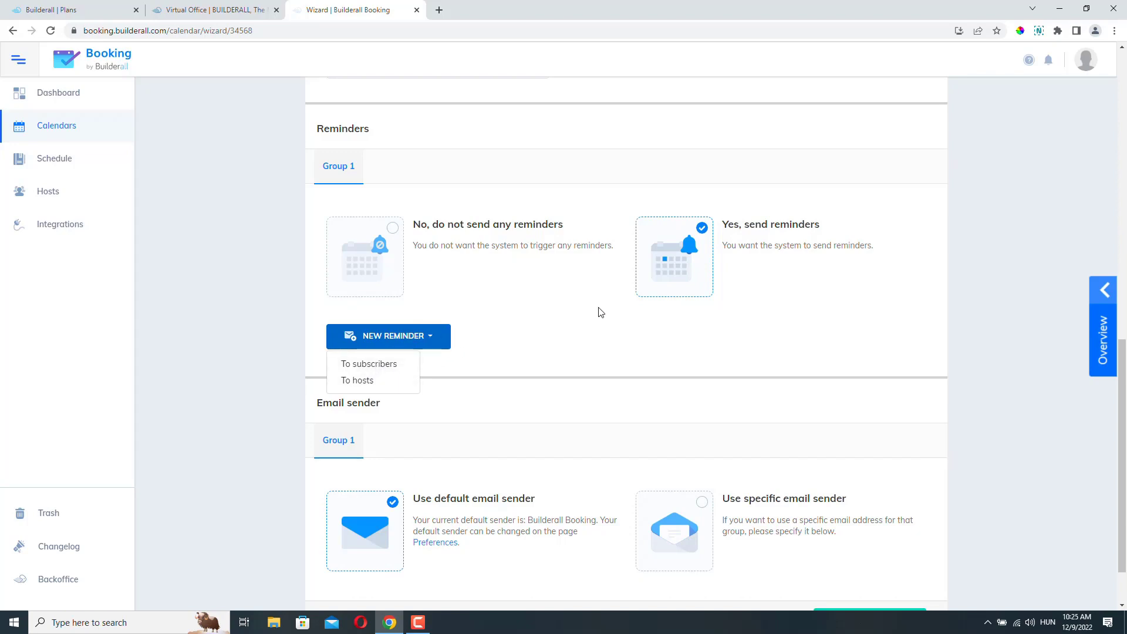
{"action": "scroll", "coordinate": [850, 413], "scroll_direction": "down", "scroll_amount": 2}
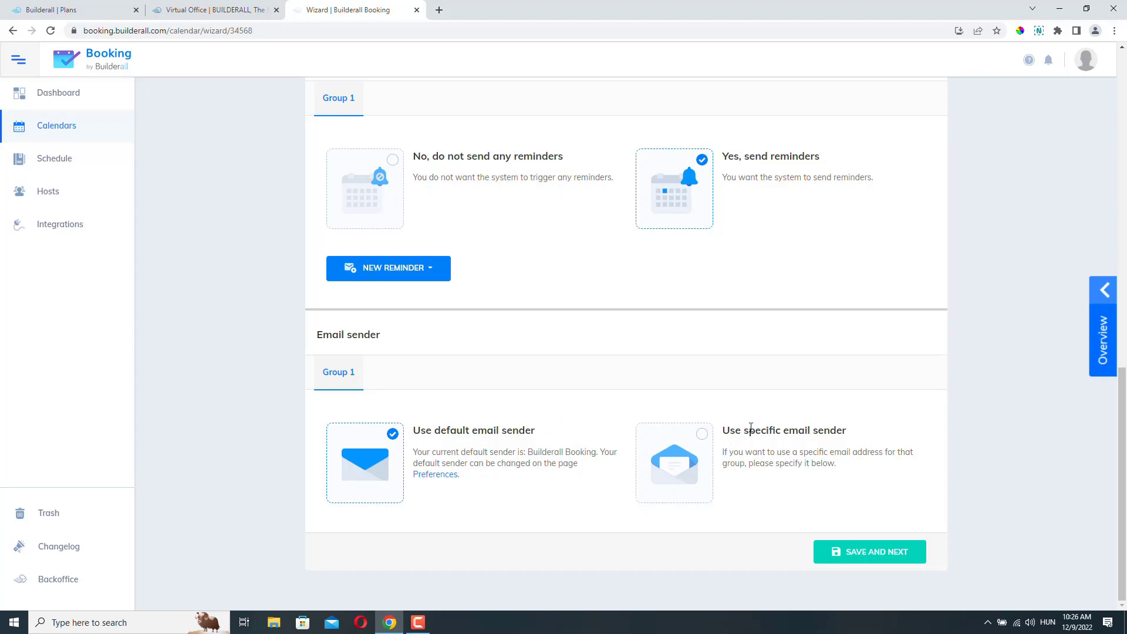
{"action": "left_click", "coordinate": [703, 434]}
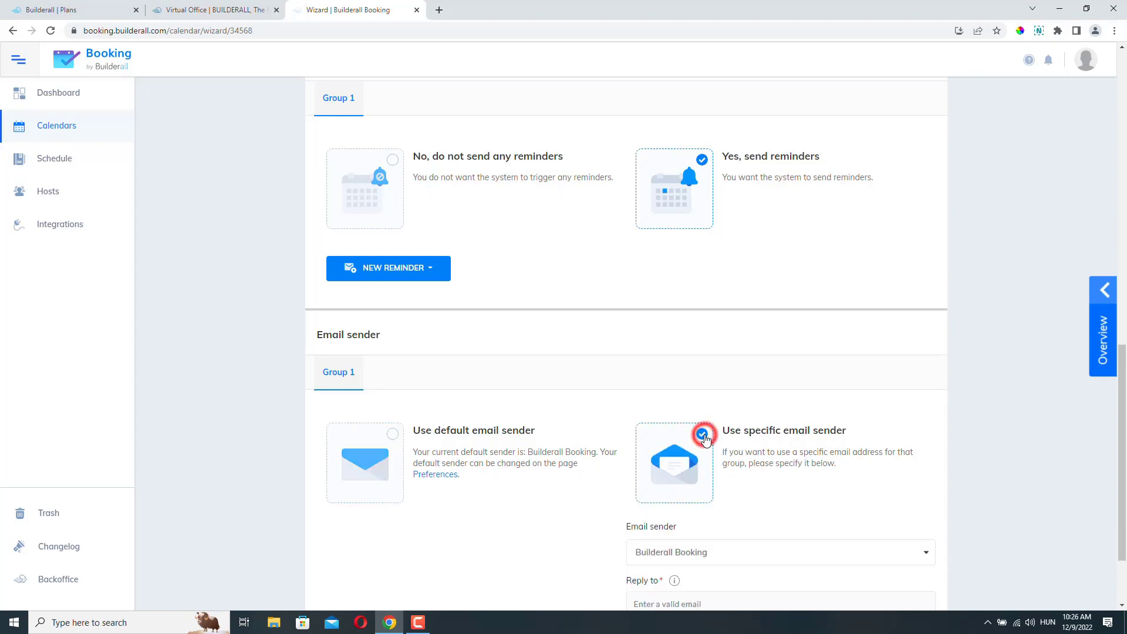
{"action": "scroll", "coordinate": [747, 444], "scroll_direction": "down", "scroll_amount": 2}
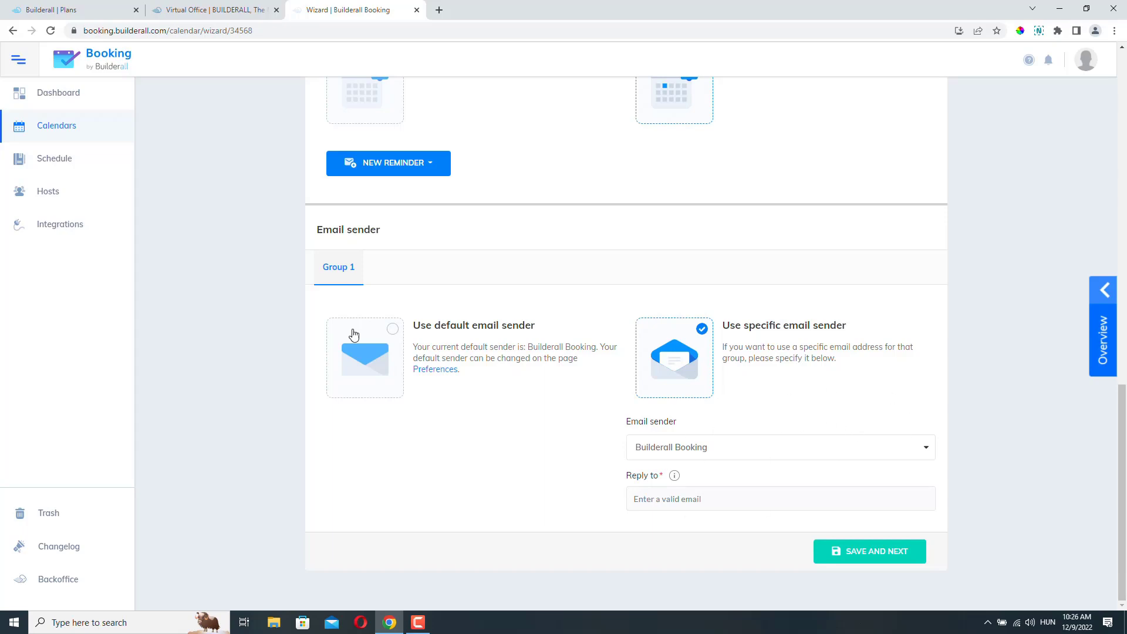
{"action": "left_click", "coordinate": [392, 328]}
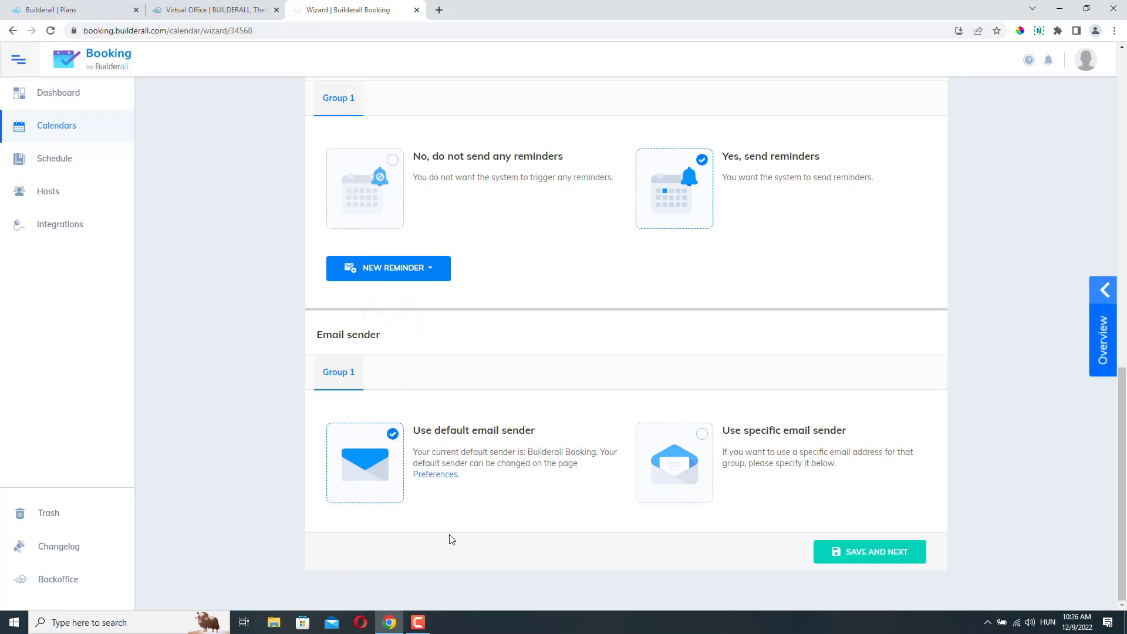
{"action": "left_click", "coordinate": [863, 553]}
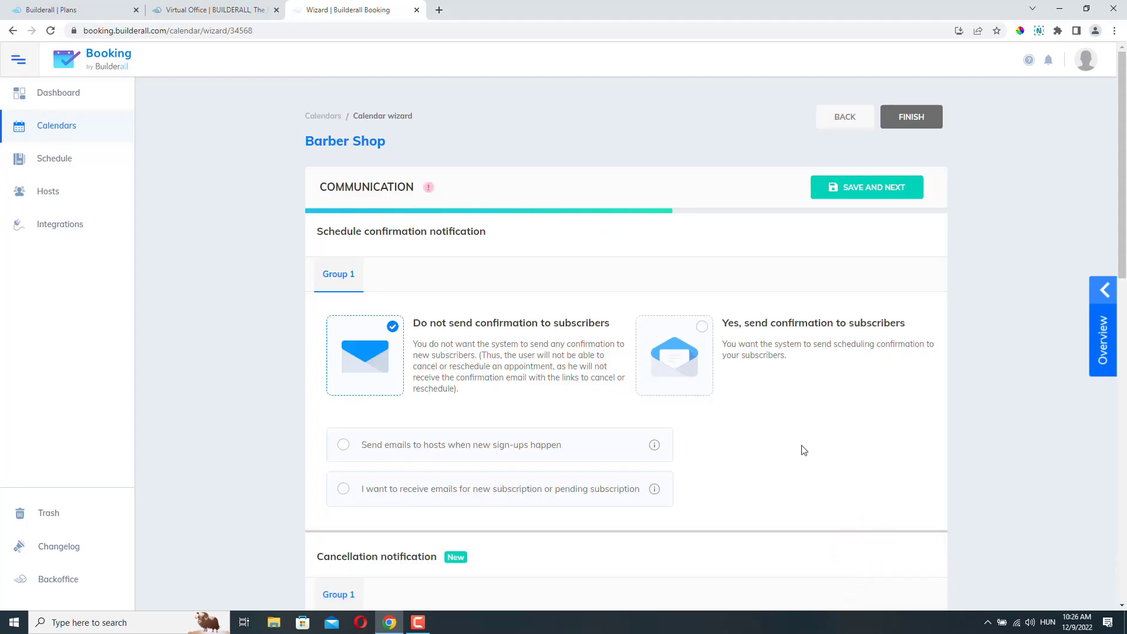
{"action": "scroll", "coordinate": [770, 496], "scroll_direction": "down", "scroll_amount": 12}
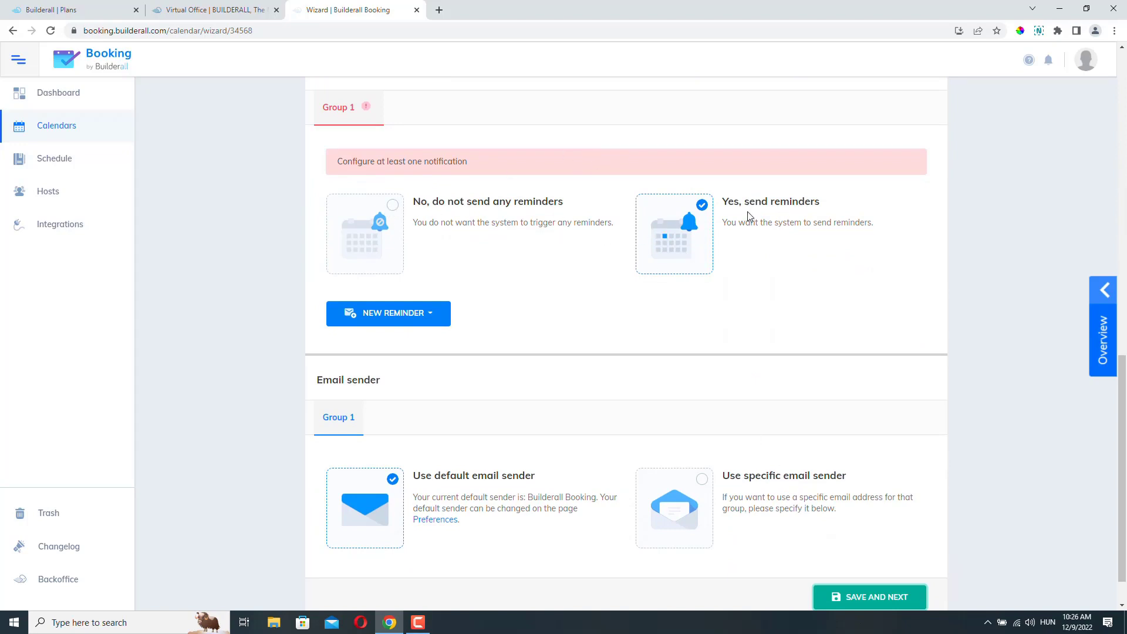
{"action": "left_click", "coordinate": [394, 206]}
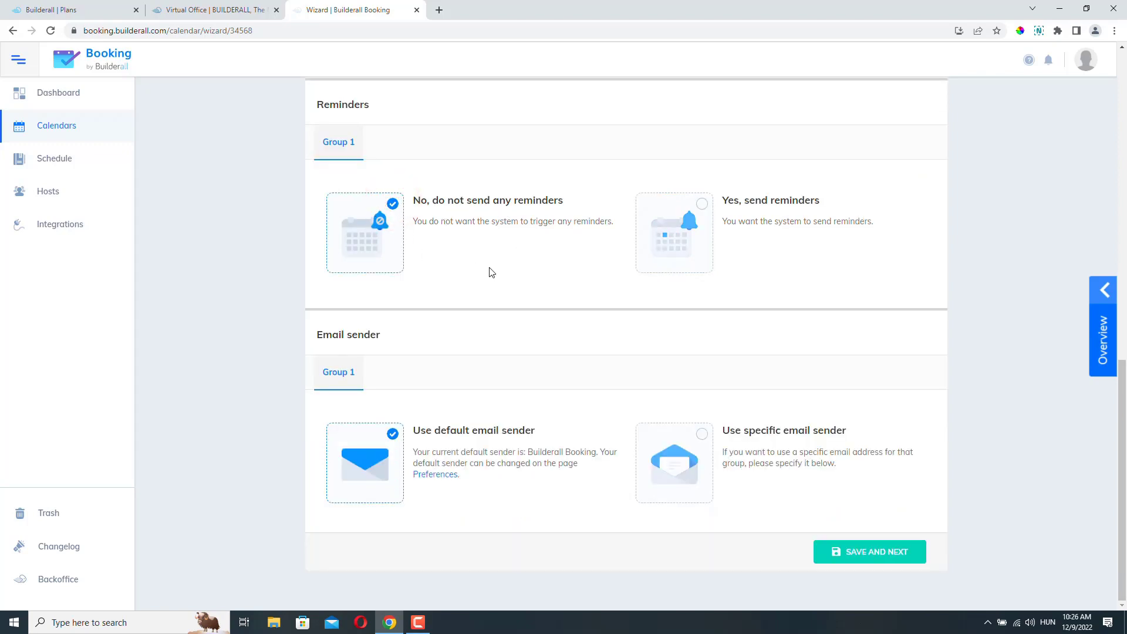
- Save the Communication settings and scroll through the Automation step's integrations
{"action": "left_click", "coordinate": [875, 553]}
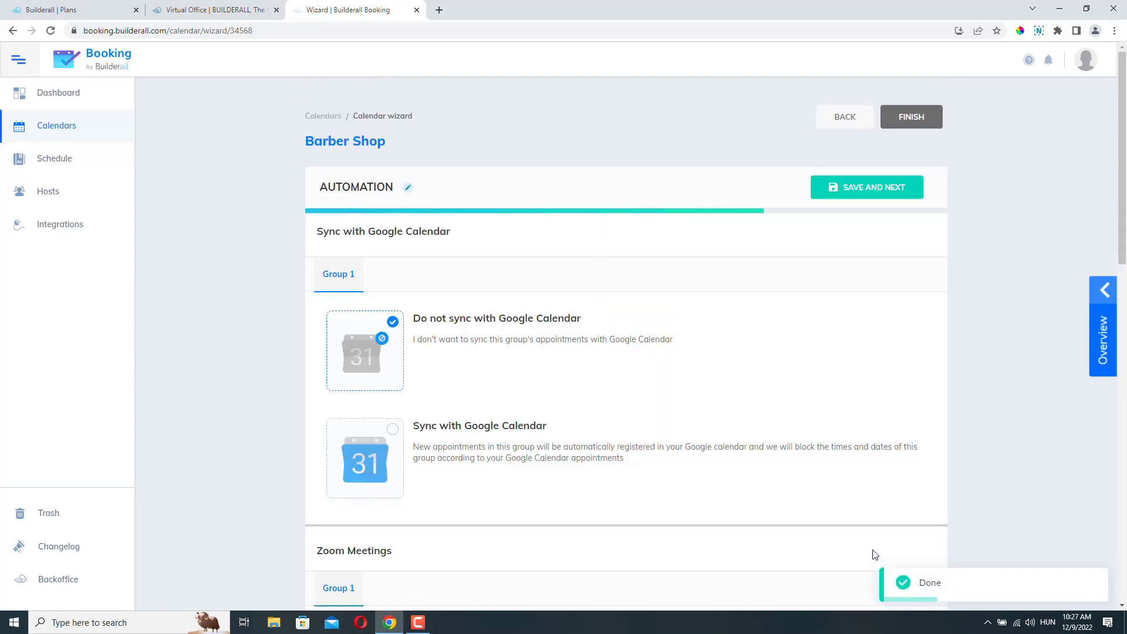
{"action": "scroll", "coordinate": [605, 324], "scroll_direction": "down", "scroll_amount": 2}
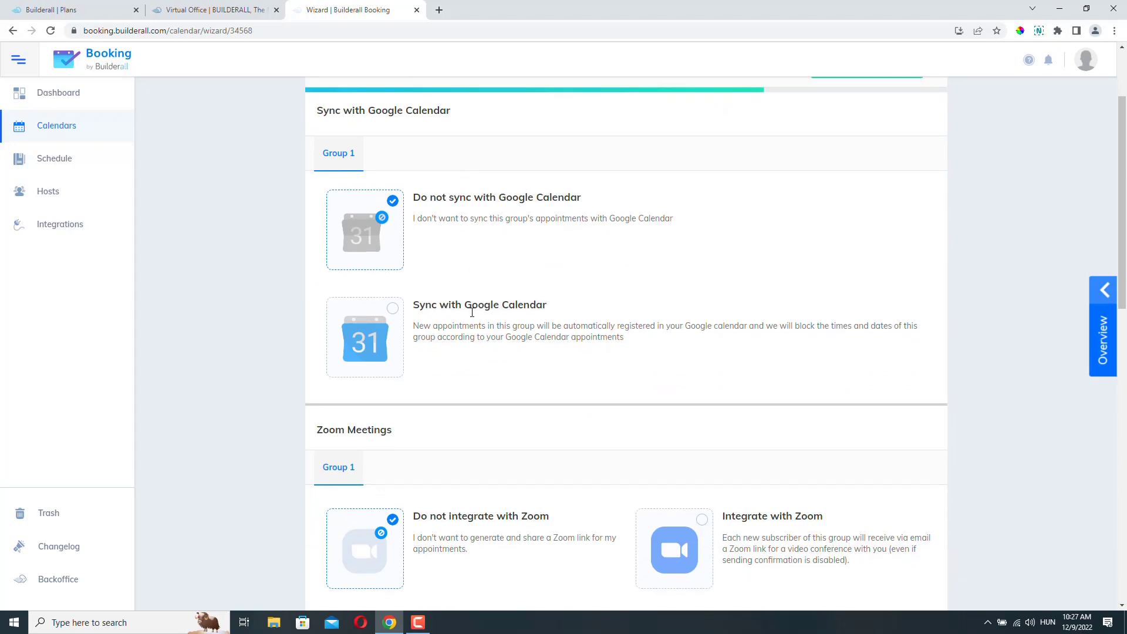
{"action": "scroll", "coordinate": [610, 258], "scroll_direction": "down", "scroll_amount": 4}
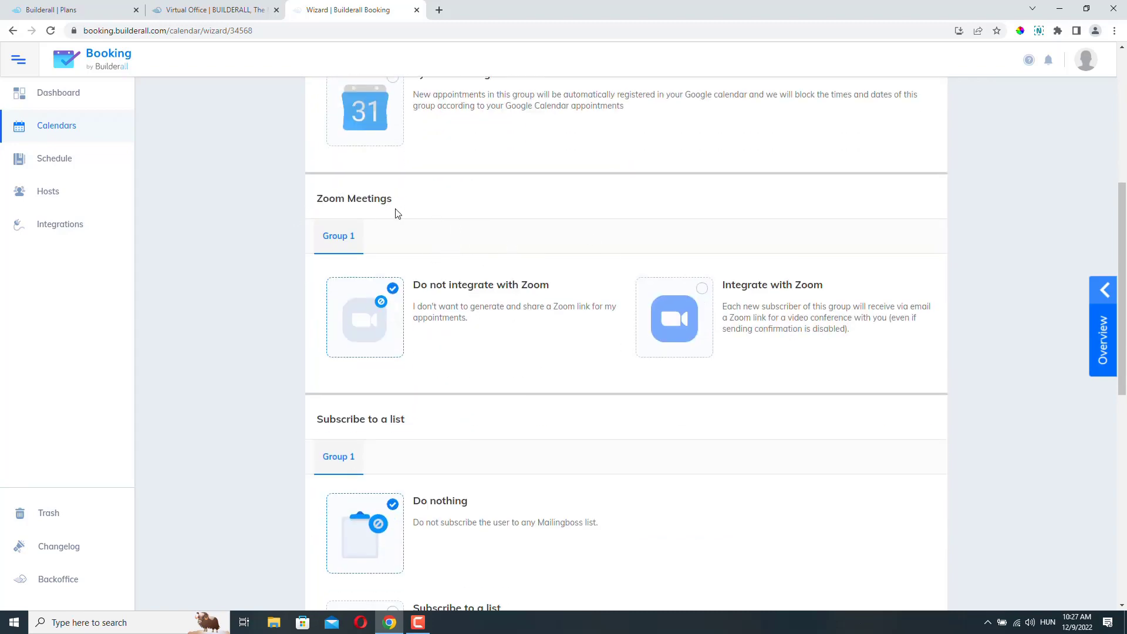
{"action": "scroll", "coordinate": [464, 252], "scroll_direction": "down", "scroll_amount": 5}
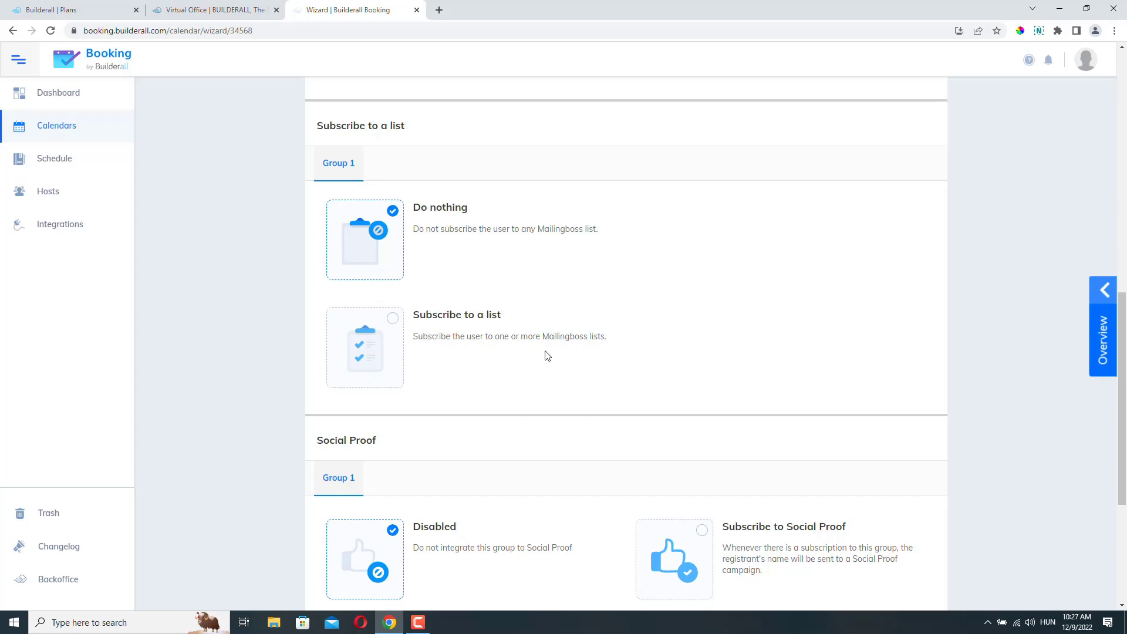
{"action": "scroll", "coordinate": [732, 249], "scroll_direction": "down", "scroll_amount": 4}
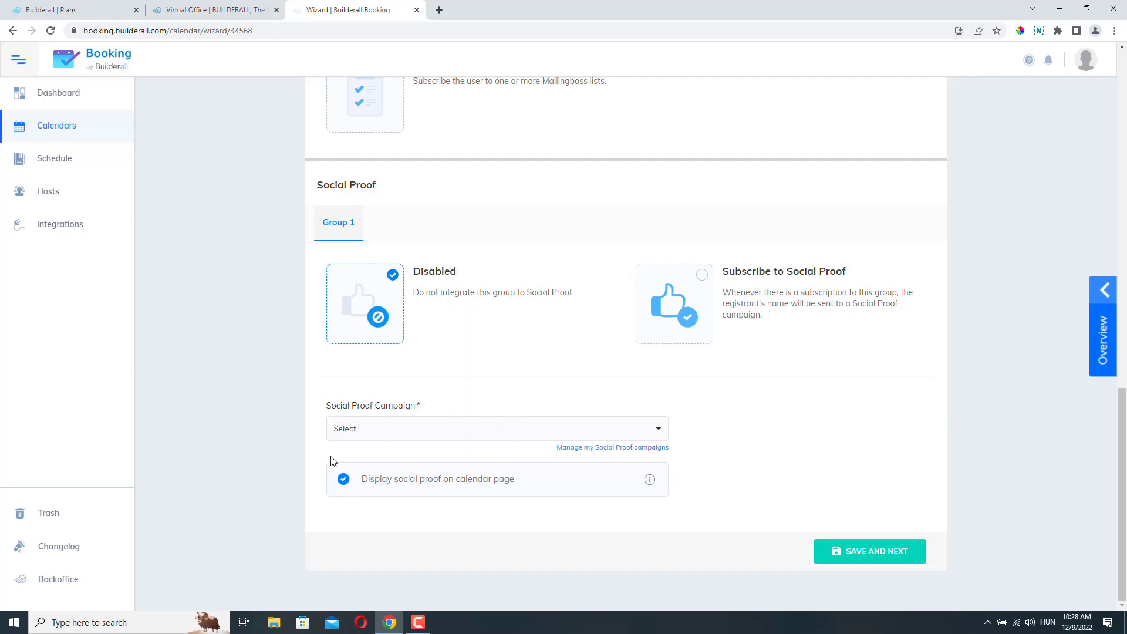
- Check the Social Proof campaign list and Virtual Office, then save Automation with no campaign
{"action": "left_click", "coordinate": [429, 430]}
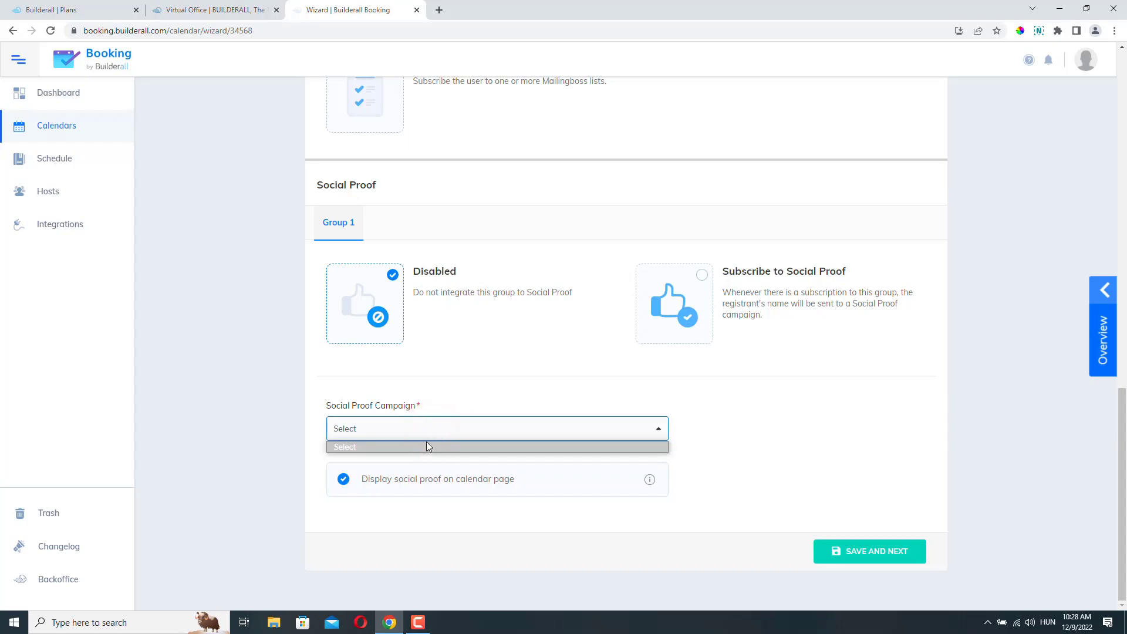
{"action": "left_click", "coordinate": [299, 388]}
{"action": "left_click", "coordinate": [188, 10]}
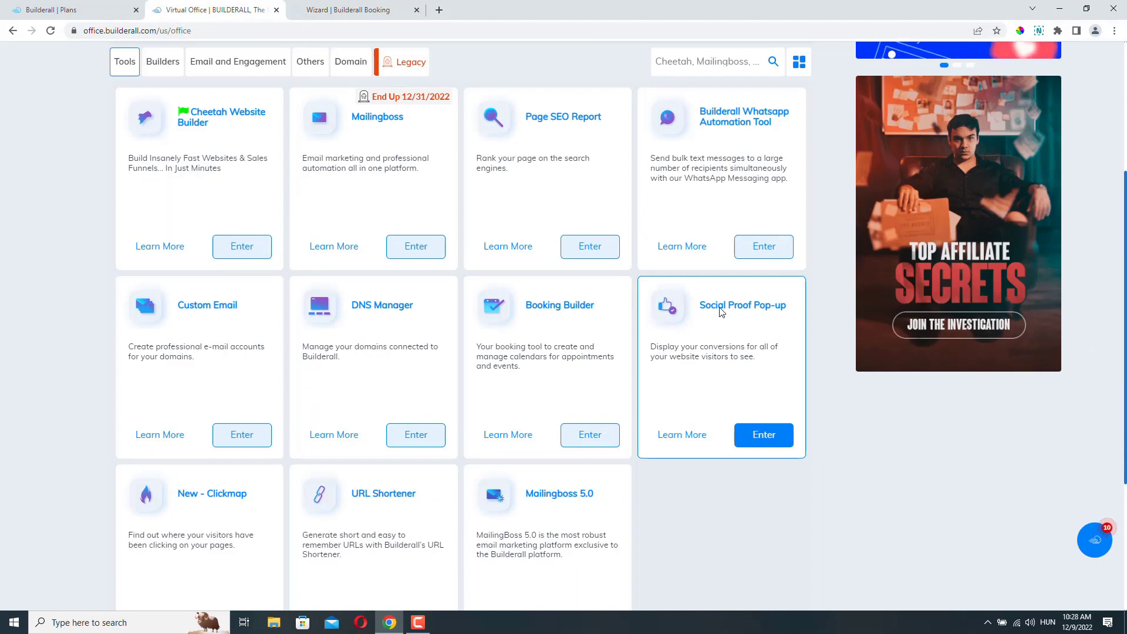
{"action": "left_click", "coordinate": [301, 14]}
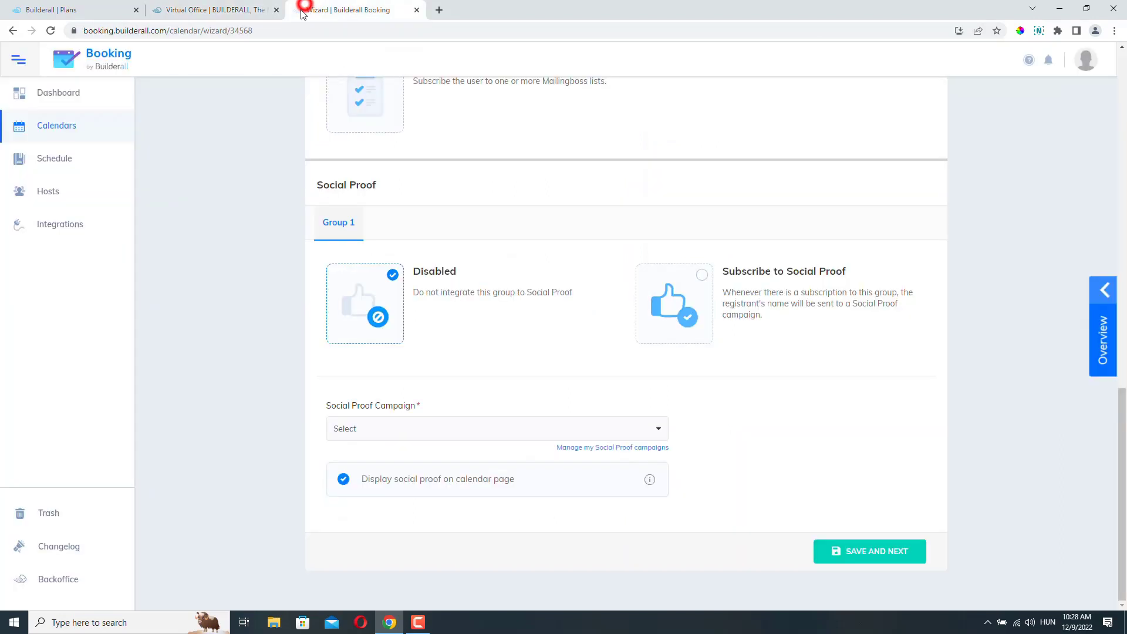
{"action": "left_click", "coordinate": [368, 426]}
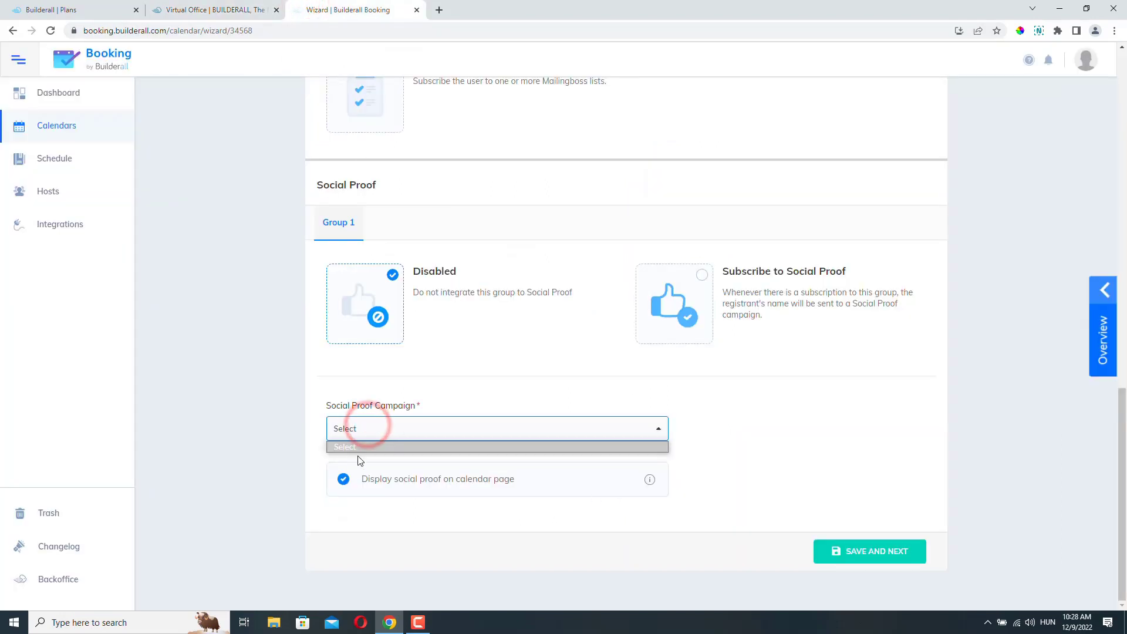
{"action": "left_click", "coordinate": [269, 450]}
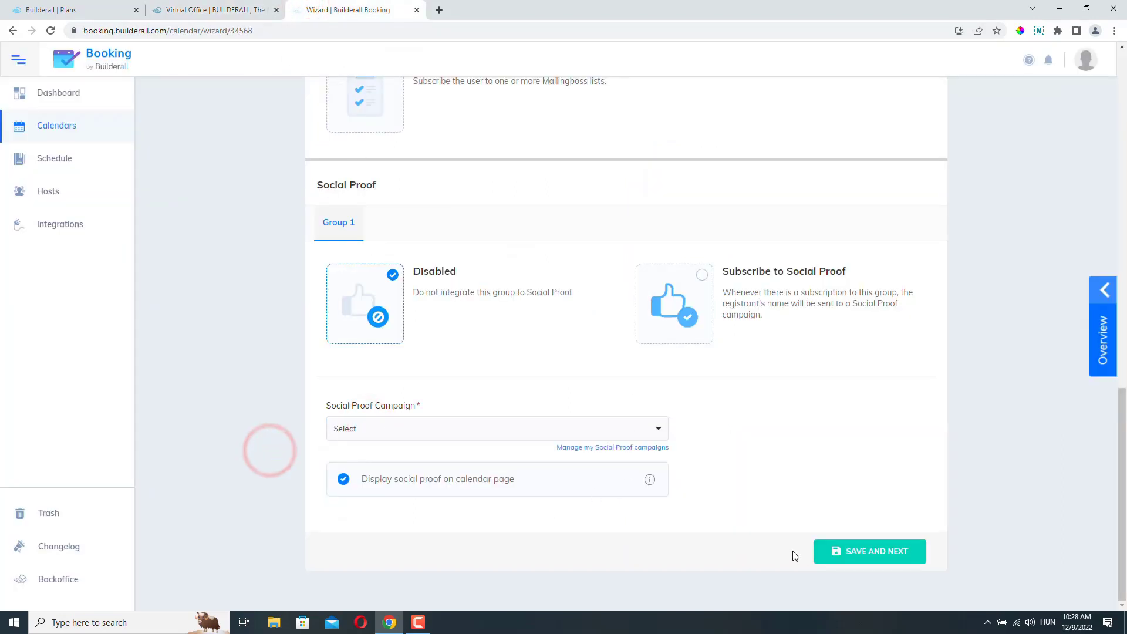
{"action": "left_click", "coordinate": [862, 553]}
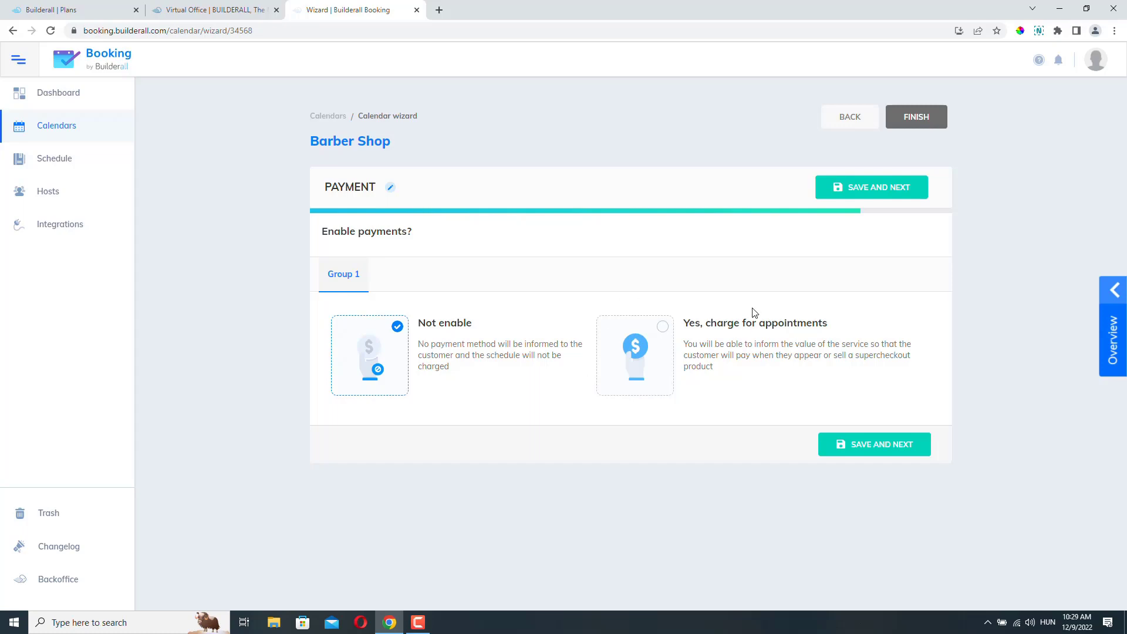
- Try charging and pay-on-attendance, then leave payments disabled and finish creating the calendar
{"action": "left_click", "coordinate": [665, 326]}
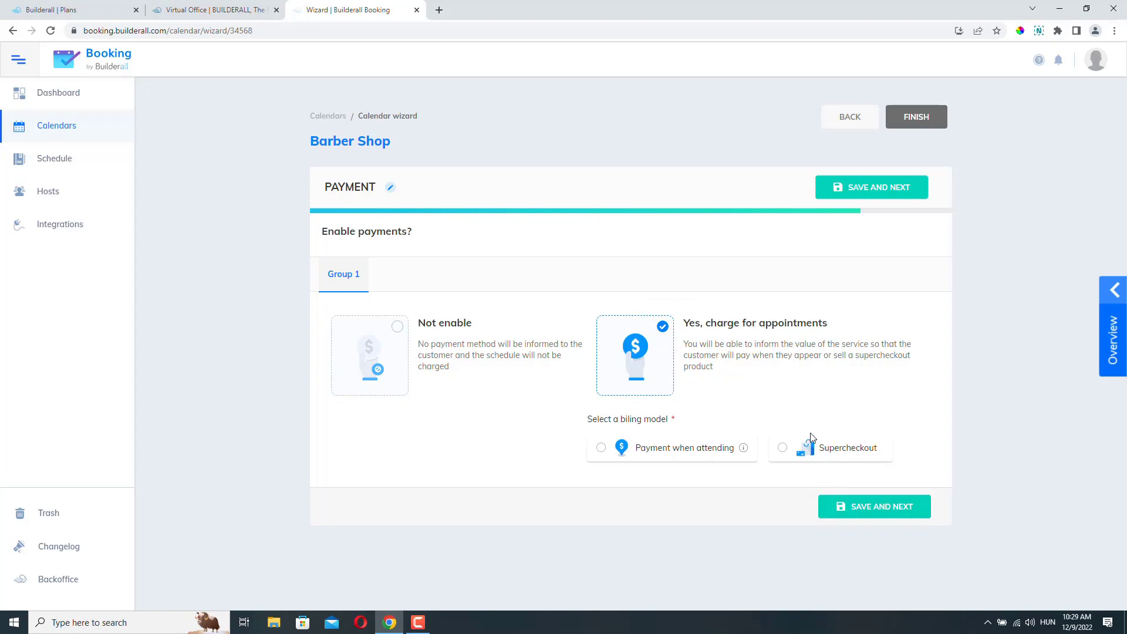
{"action": "left_click", "coordinate": [606, 450]}
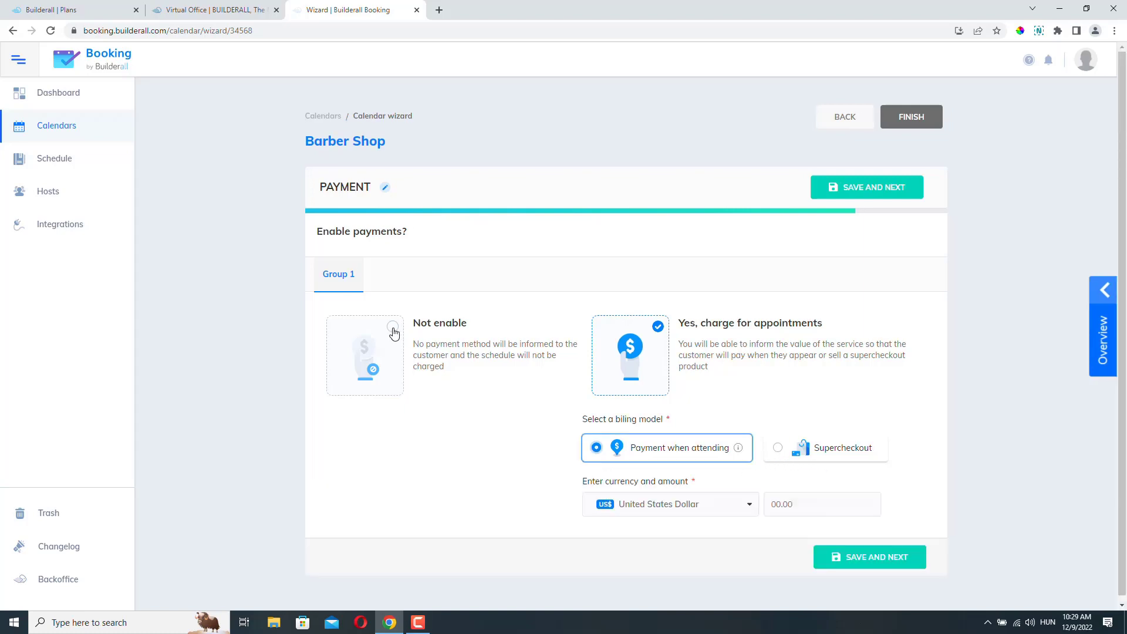
{"action": "left_click", "coordinate": [393, 328]}
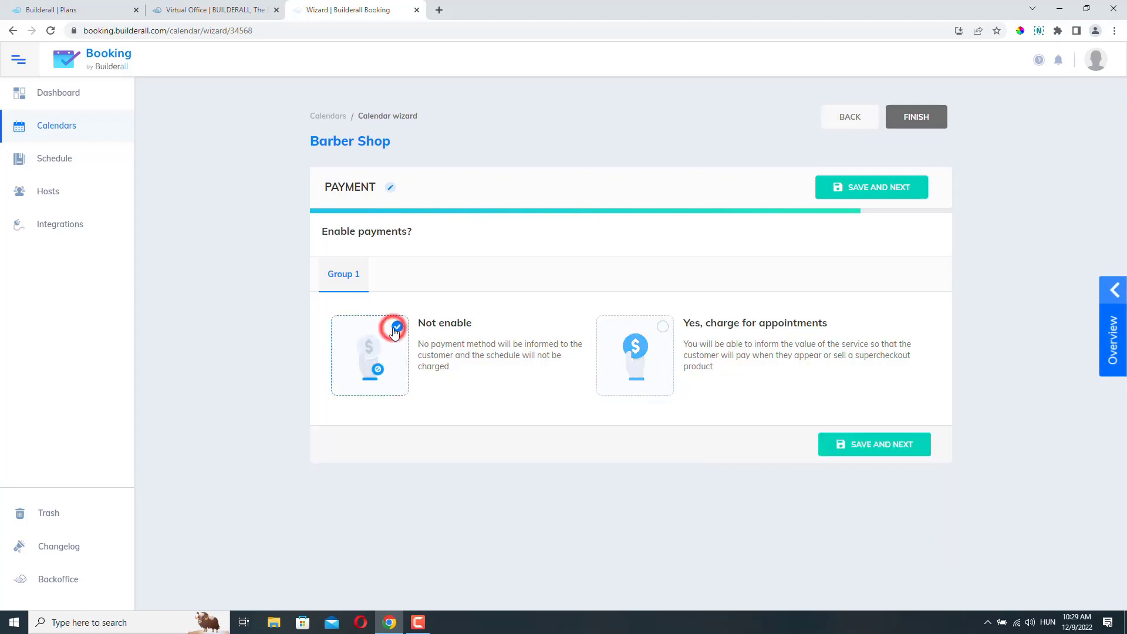
{"action": "left_click", "coordinate": [859, 445]}
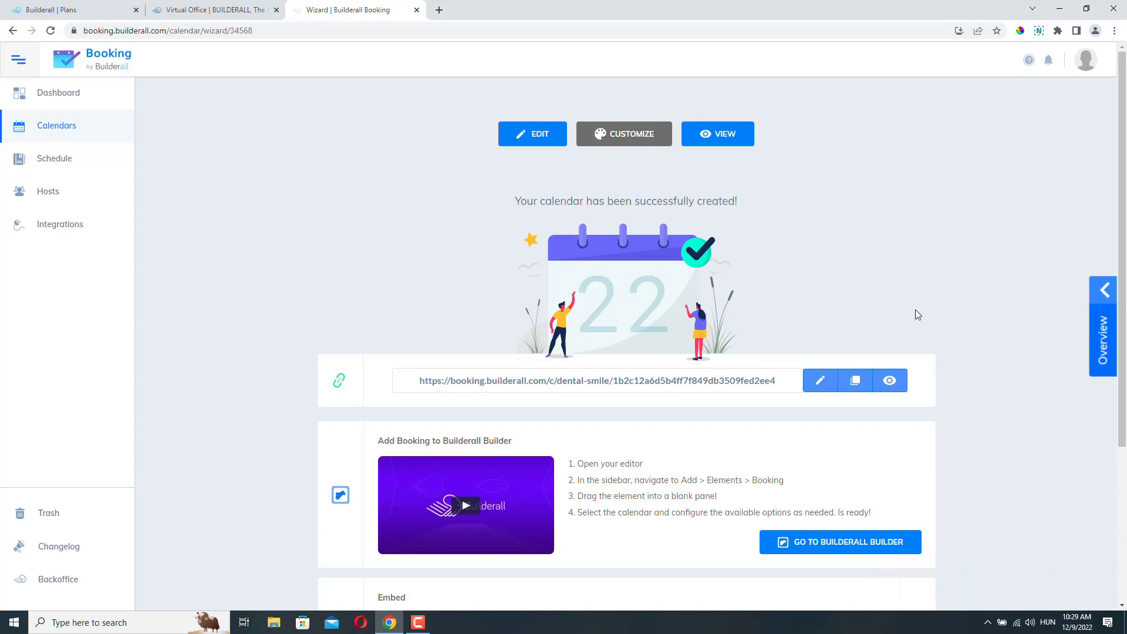
{"action": "left_click_drag", "start_coordinate": [417, 381], "coordinate": [788, 372]}
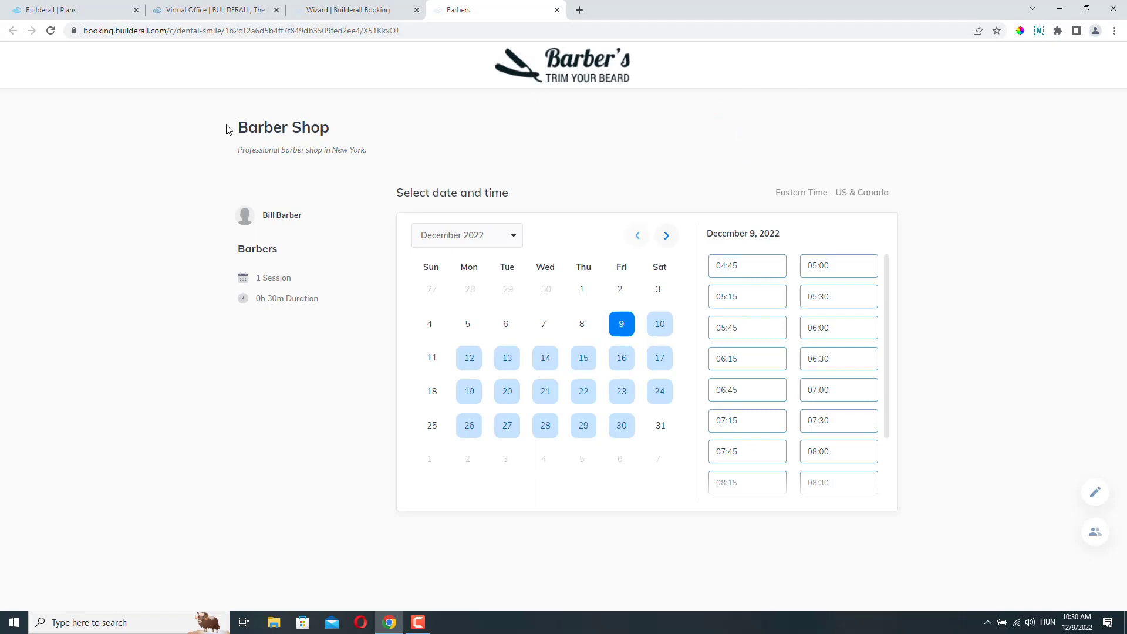
- On the public booking page, try booking the 05:15 slot, then cancel the test booking
{"action": "left_click_drag", "start_coordinate": [240, 127], "coordinate": [372, 132]}
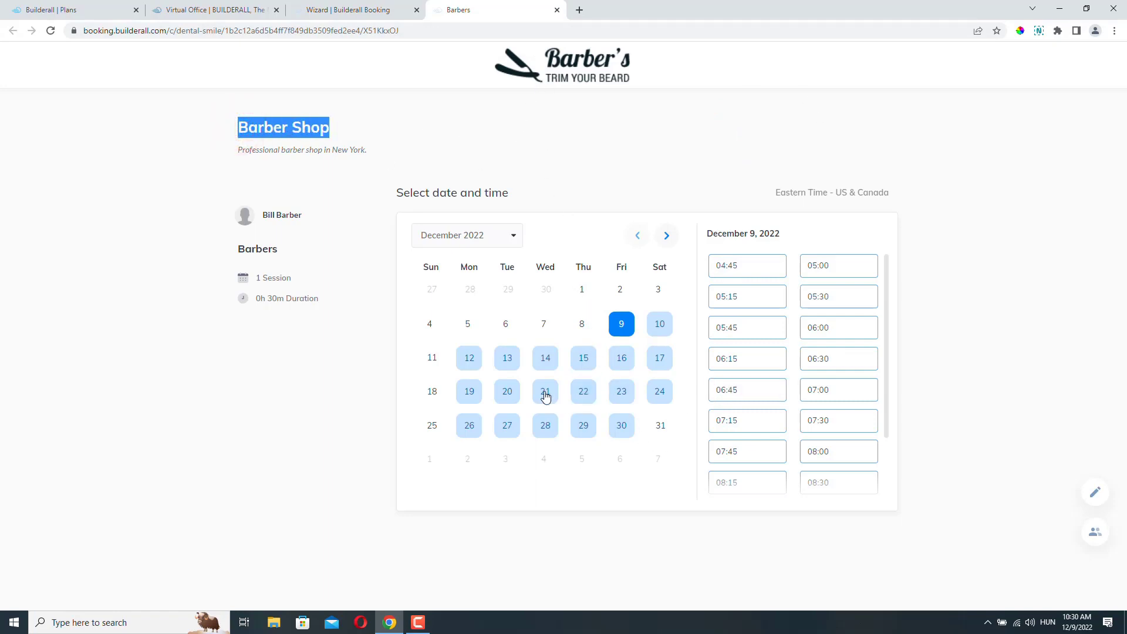
{"action": "left_click", "coordinate": [734, 297]}
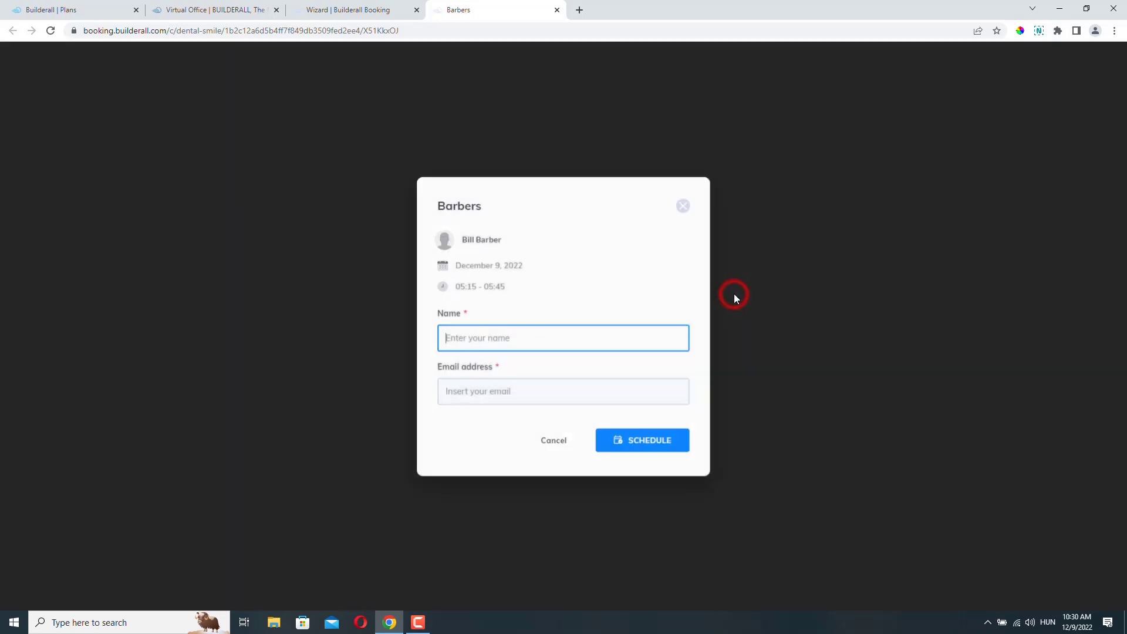
{"action": "left_click", "coordinate": [465, 337]}
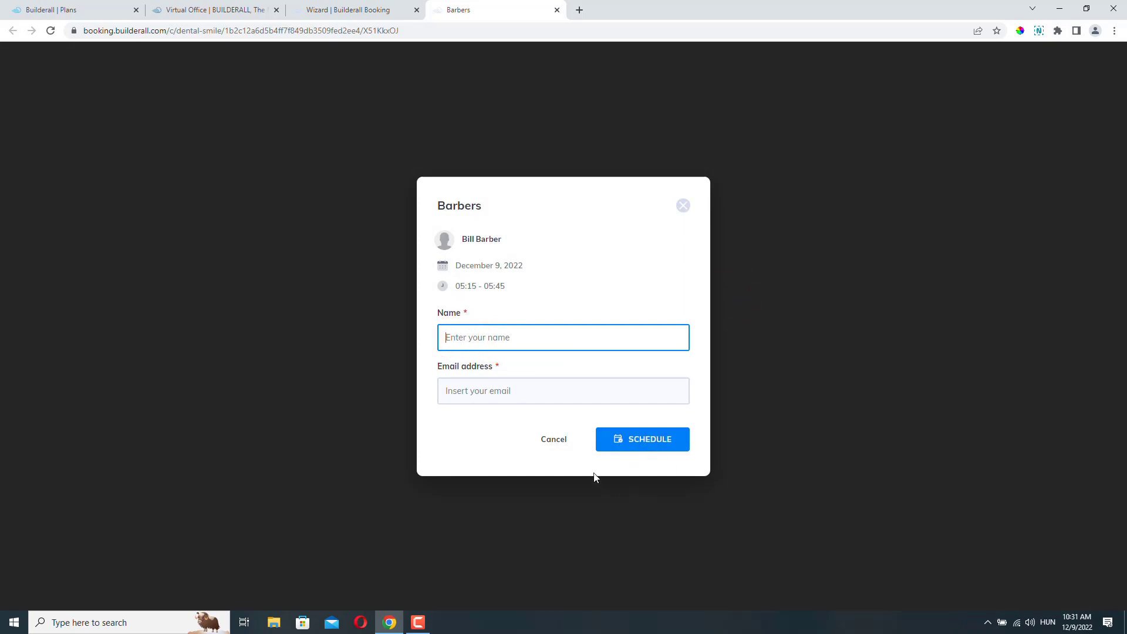
{"action": "left_click", "coordinate": [555, 445]}
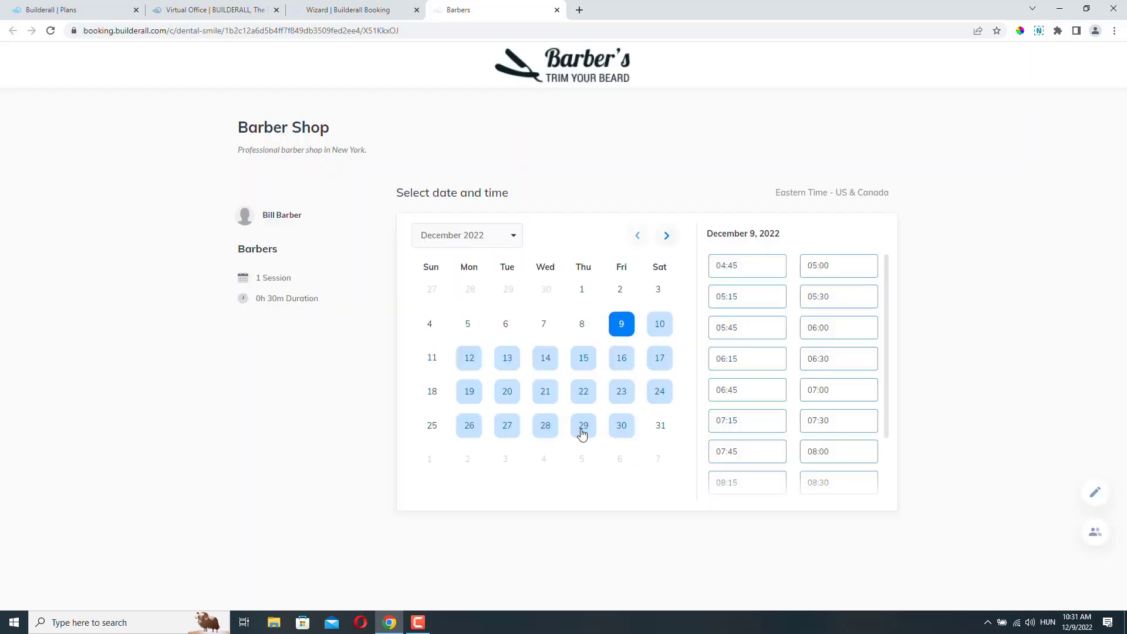
{"action": "scroll", "coordinate": [775, 324], "scroll_direction": "down", "scroll_amount": 2}
{"action": "scroll", "coordinate": [778, 324], "scroll_direction": "up", "scroll_amount": 2}
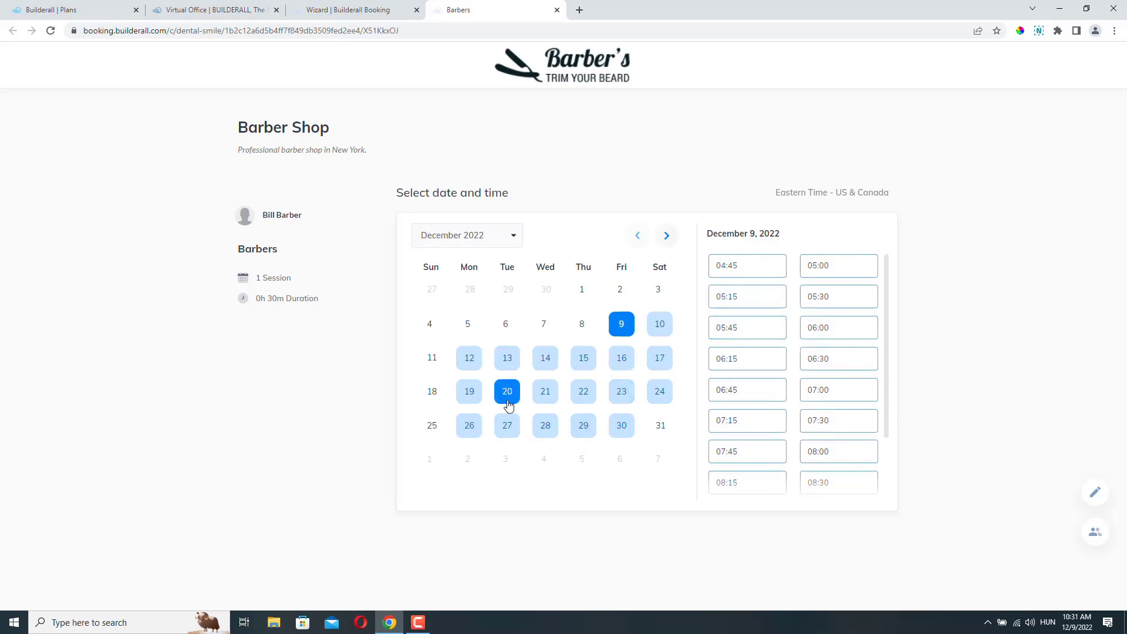